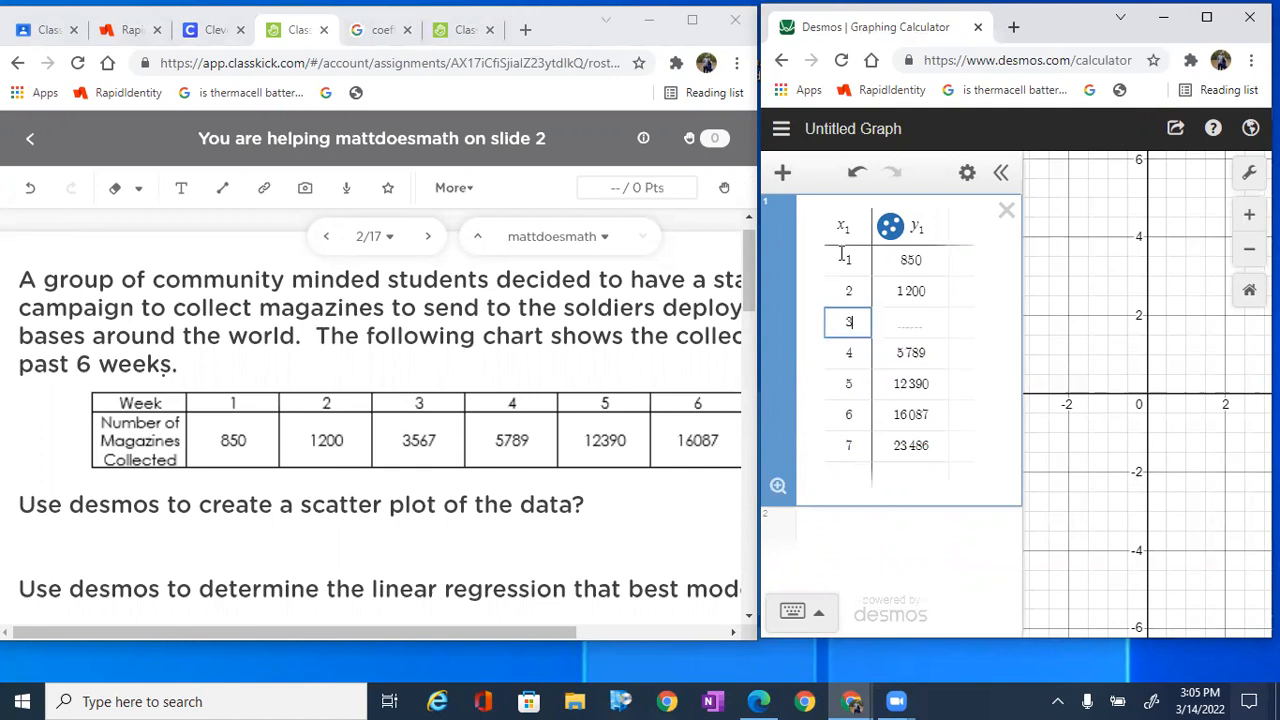
# Step: Enter 3567 as the y₁ value for x = 3 in the table and maximize the calculator window
pyautogui.write('3 567')
pyautogui.press('super+Up')
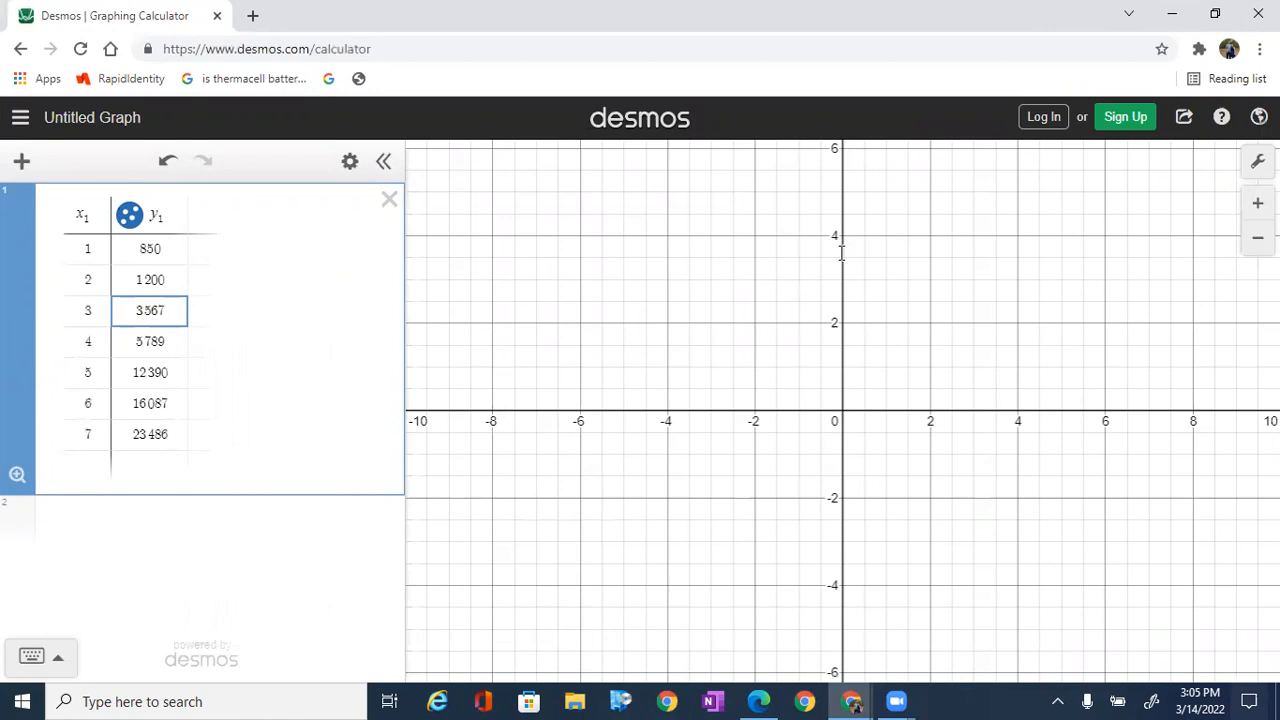
# Step: Zoom out and pan the graph toward larger values to look for the plotted data points
pyautogui.scroll(-10, 842, 253)
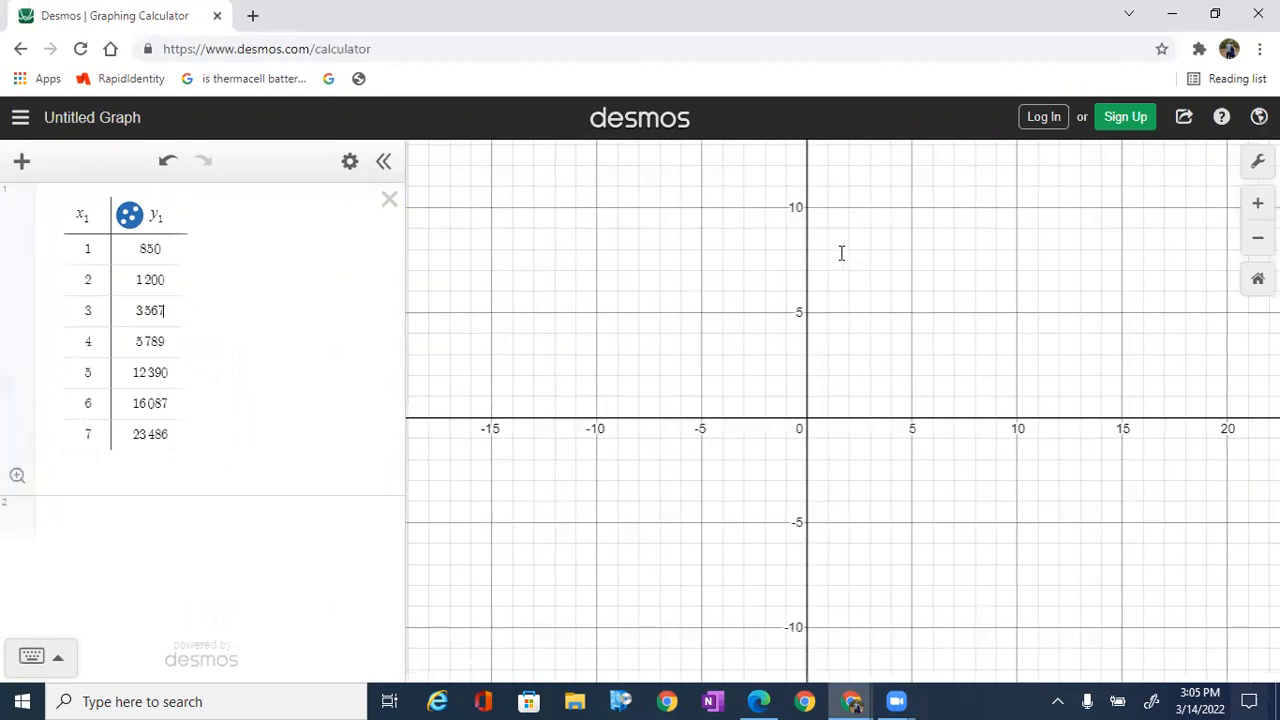
pyautogui.scroll(-3, 842, 253)
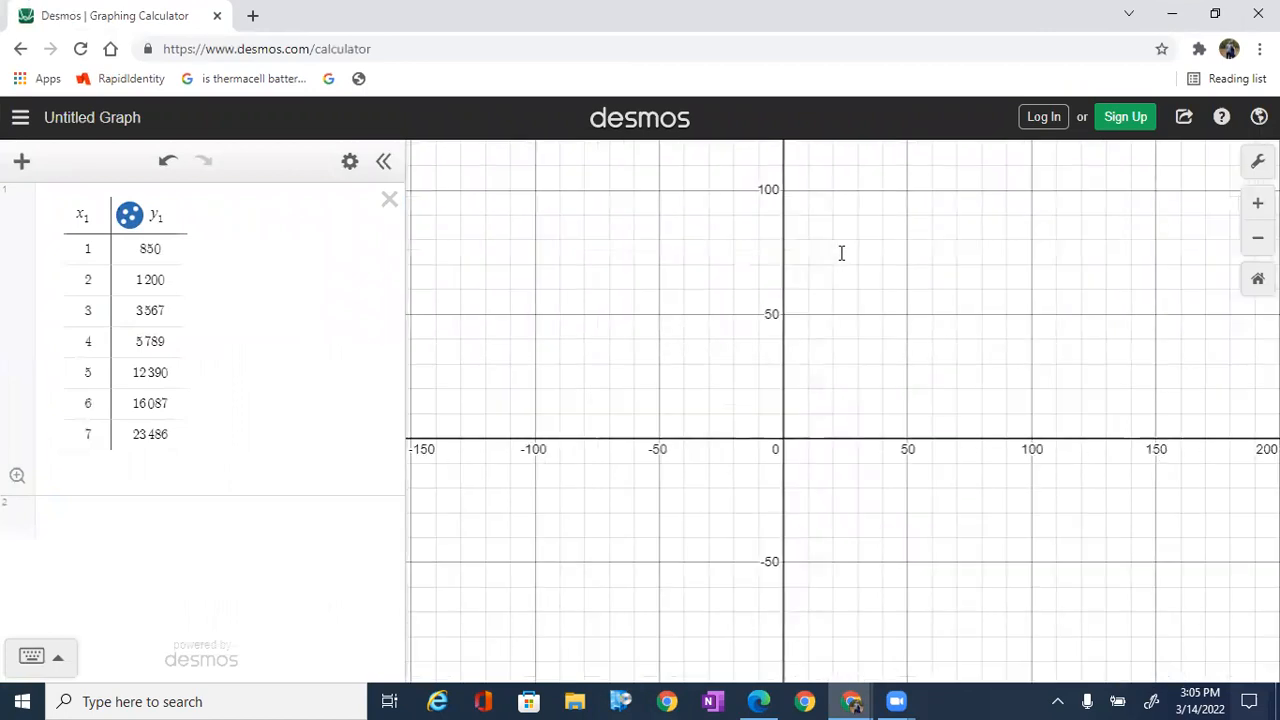
pyautogui.scroll(-5, 842, 253)
pyautogui.moveTo(842, 253); pyautogui.dragTo(718, 318)
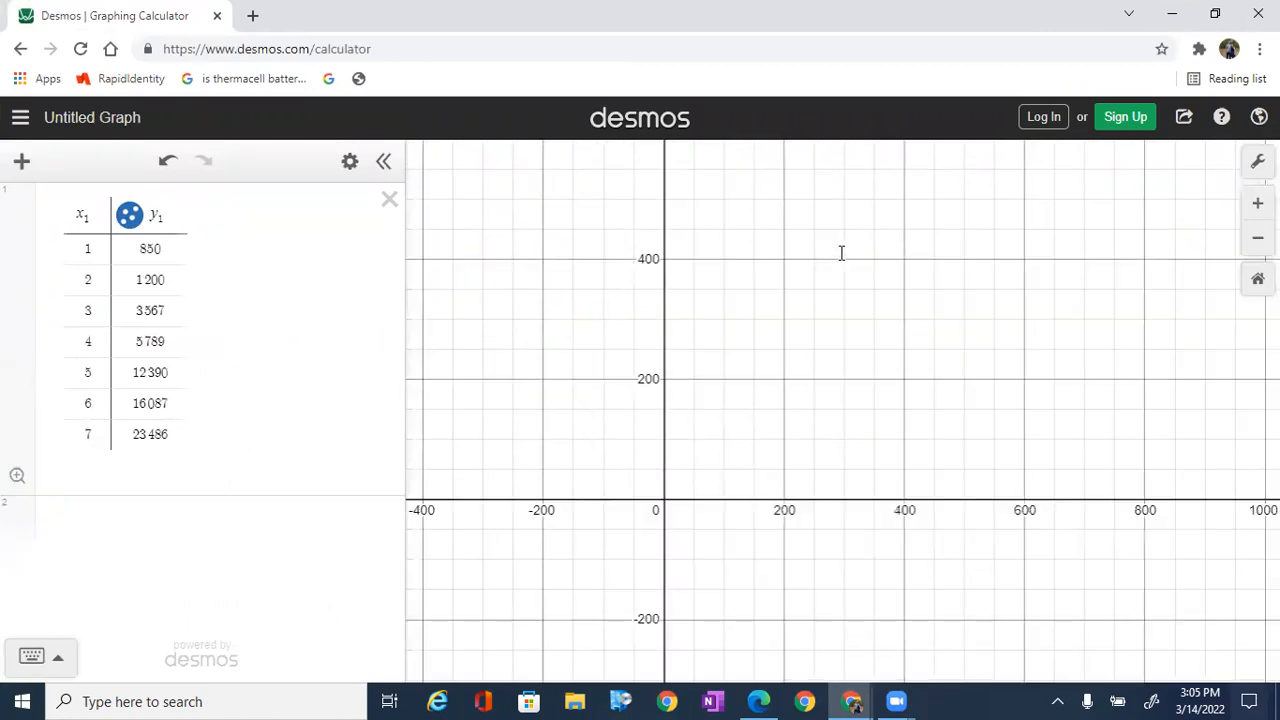
pyautogui.moveTo(841, 253); pyautogui.dragTo(647, 301)
pyautogui.moveTo(842, 253); pyautogui.dragTo(842, 254)
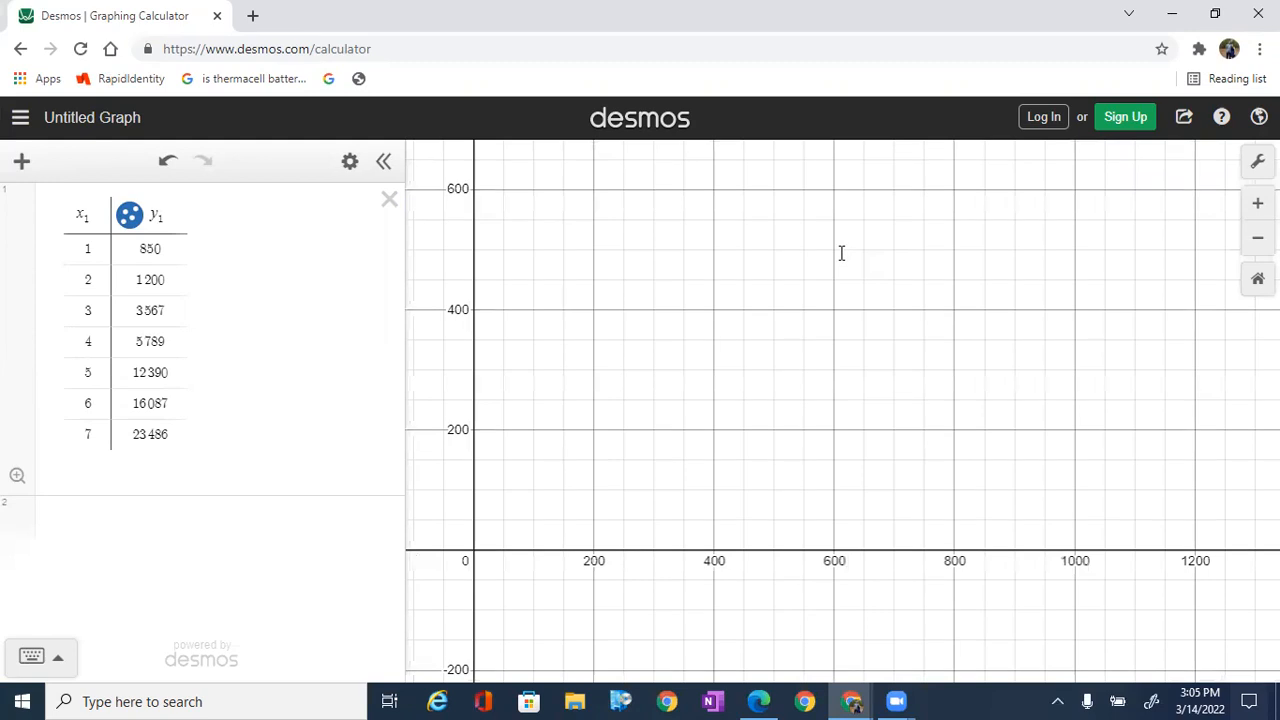
pyautogui.scroll(-2, 842, 253)
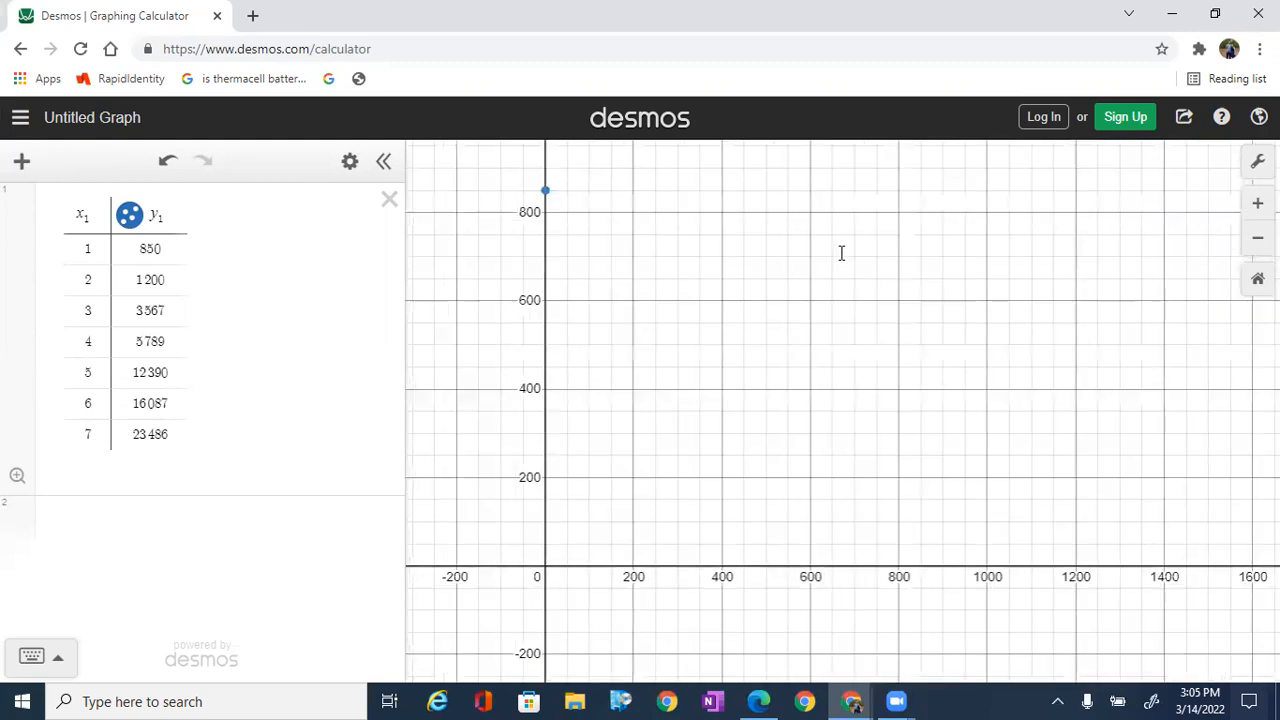
pyautogui.moveTo(842, 253); pyautogui.dragTo(779, 296)
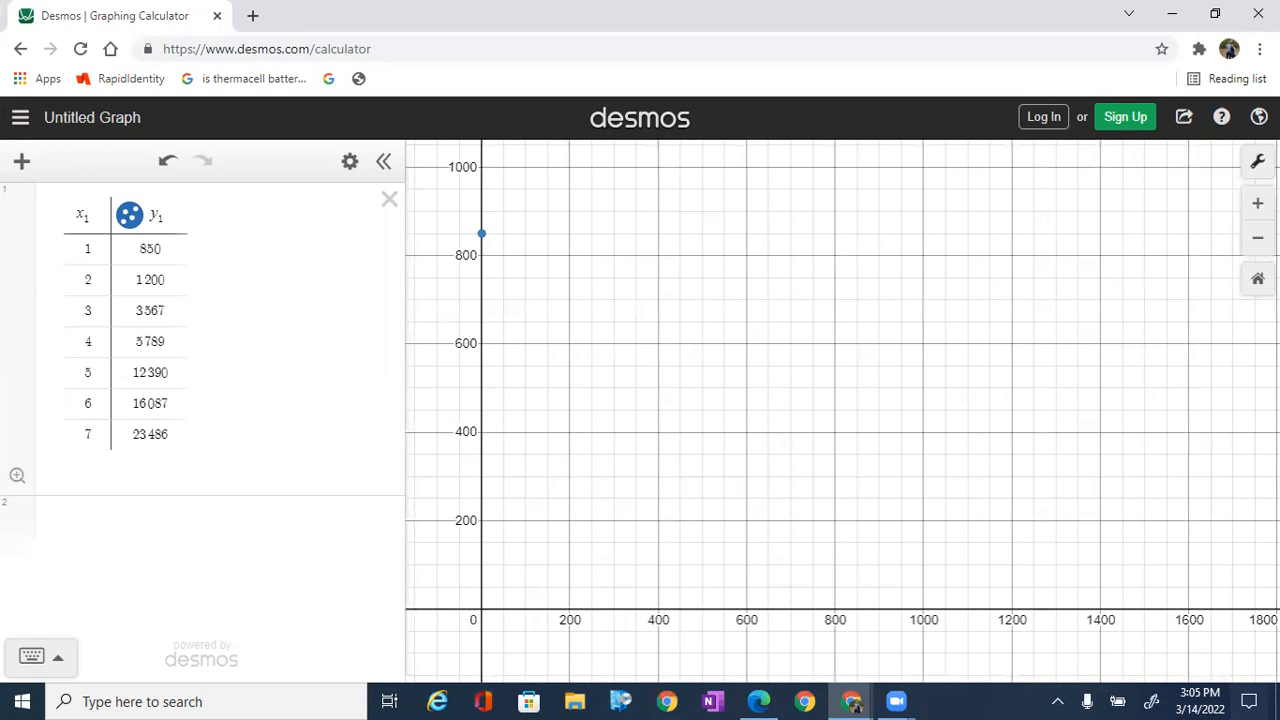
# Step: Open the graph settings and set the lower limit of the x-axis to 1
pyautogui.click(1258, 161)
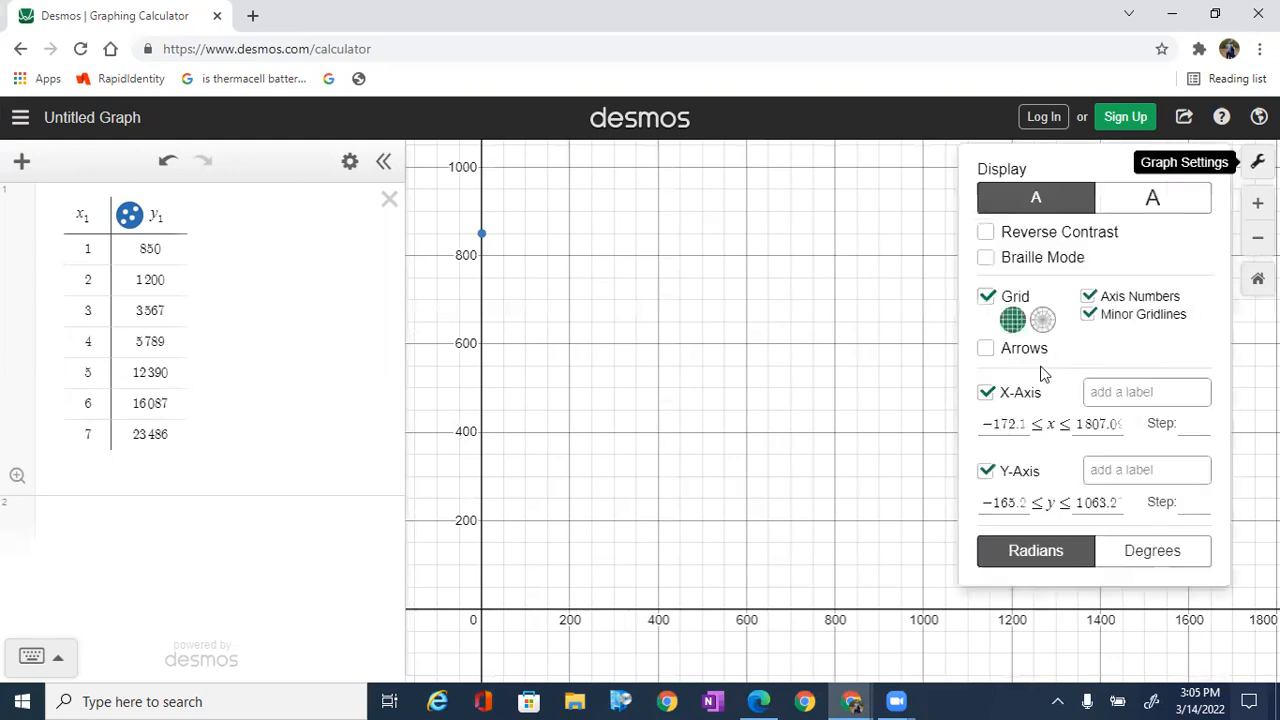
pyautogui.click(1017, 421)
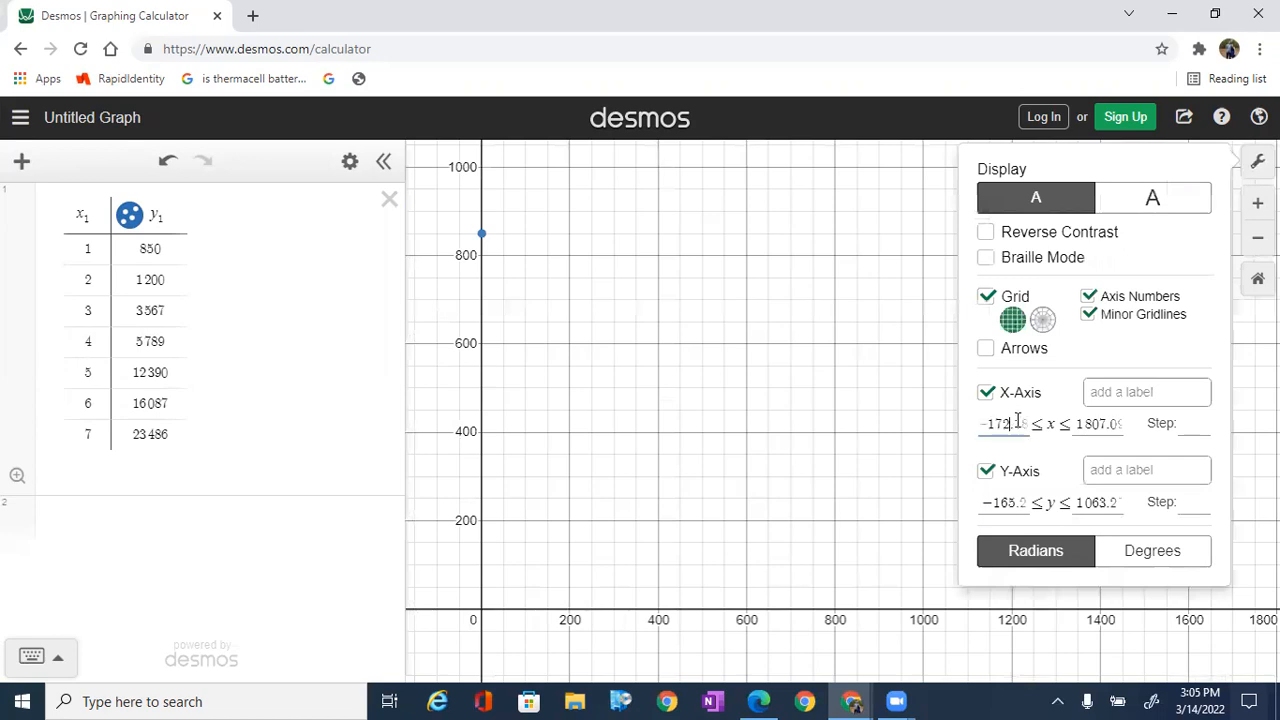
pyautogui.click(1017, 421)
pyautogui.click(1018, 421)
pyautogui.press('BackSpace')
pyautogui.press('BackSpace')
pyautogui.press('BackSpace')
pyautogui.press('BackSpace')
pyautogui.press('BackSpace')
pyautogui.press('BackSpace')
pyautogui.press('BackSpace')
pyautogui.press('BackSpace')
pyautogui.write('1')
# Step: Set the upper limit of the x-axis to 7
pyautogui.click(1081, 424)
pyautogui.press('Right')
pyautogui.press('Right')
pyautogui.press('Right')
pyautogui.press('Right')
pyautogui.press('BackSpace')
pyautogui.press('BackSpace')
pyautogui.press('BackSpace')
pyautogui.press('BackSpace')
pyautogui.press('BackSpace')
pyautogui.press('BackSpace')
pyautogui.press('BackSpace')
pyautogui.press('BackSpace')
pyautogui.write('7')
# Step: Set the lower limit of the y-axis to 850
pyautogui.click(1020, 500)
pyautogui.click(1020, 494)
pyautogui.click(1020, 496)
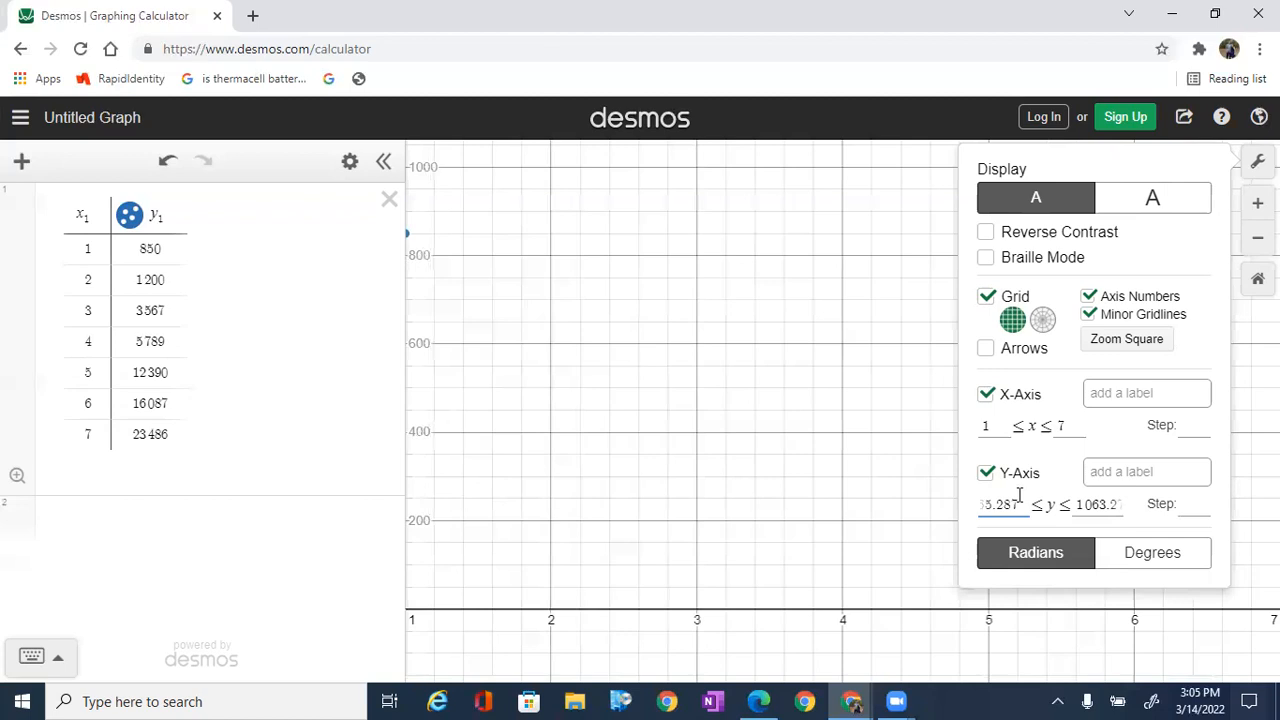
pyautogui.press('BackSpace')
pyautogui.press('BackSpace')
pyautogui.press('BackSpace')
pyautogui.press('BackSpace')
pyautogui.press('BackSpace')
# Step: Set the upper limit of the y-axis to 23486 and close the graph settings
pyautogui.press('BackSpace')
pyautogui.press('BackSpace')
pyautogui.press('BackSpace')
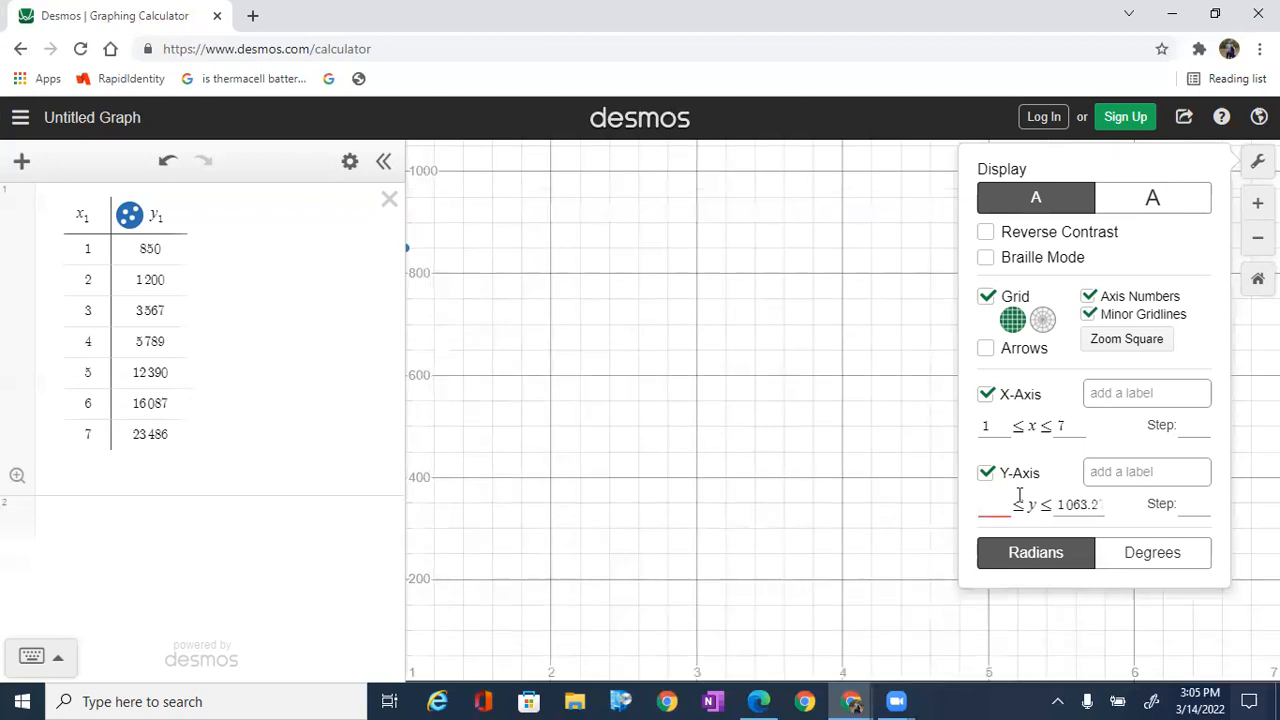
pyautogui.write('850')
pyautogui.click(1095, 503)
pyautogui.press('Right')
pyautogui.press('Right')
pyautogui.press('Right')
pyautogui.press('Right')
pyautogui.press('BackSpace')
pyautogui.press('BackSpace')
pyautogui.press('BackSpace')
pyautogui.press('BackSpace')
pyautogui.press('BackSpace')
pyautogui.press('BackSpace')
pyautogui.press('BackSpace')
pyautogui.press('BackSpace')
pyautogui.write('23486')
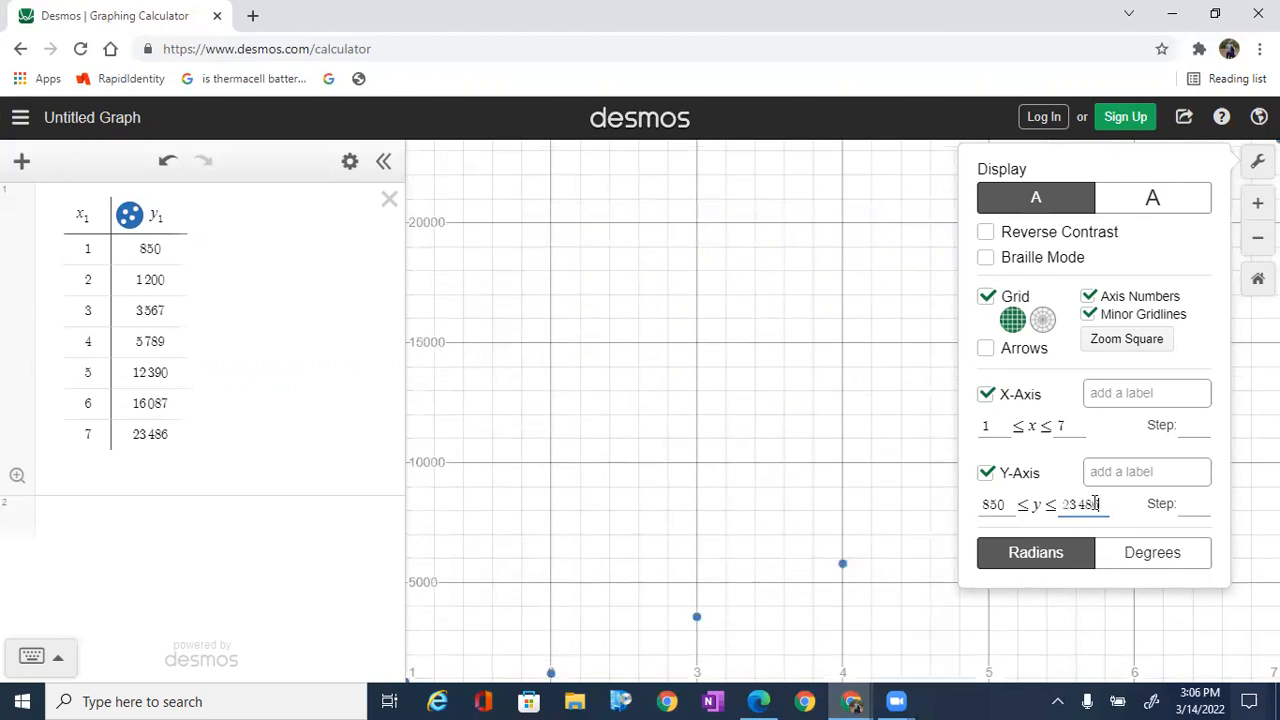
pyautogui.press('Return')
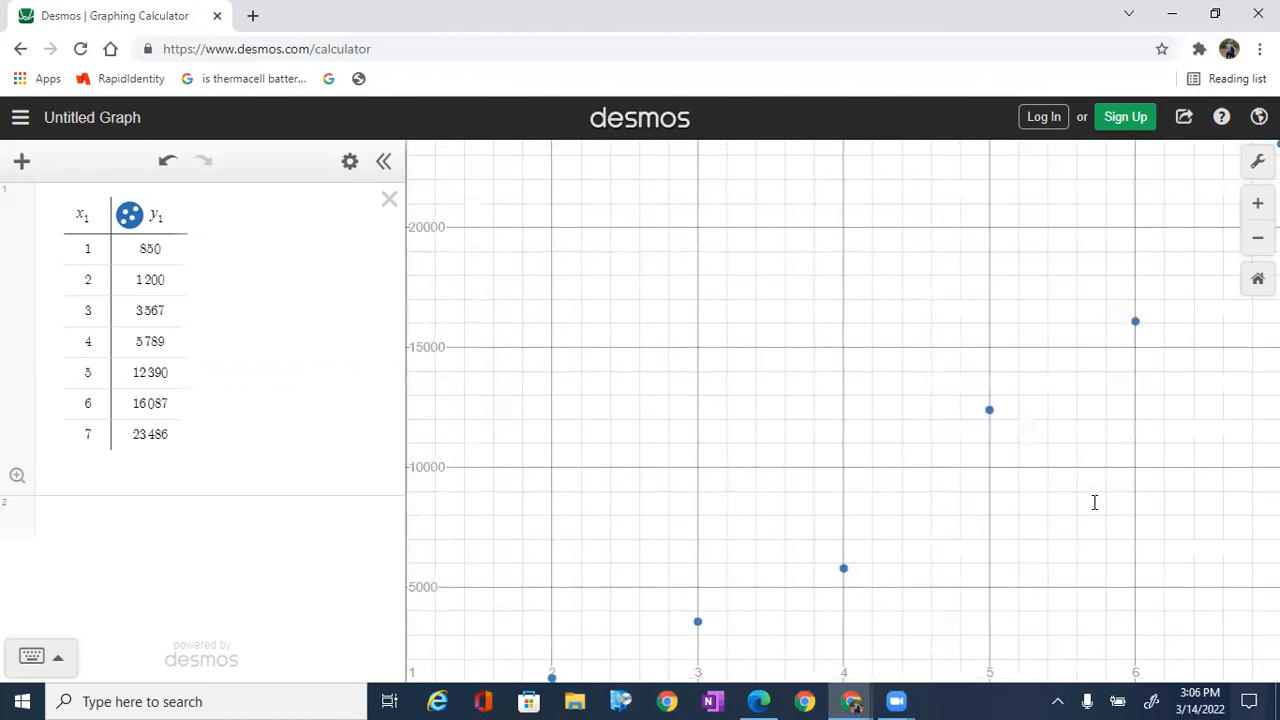
# Step: Zoom out the graph slightly until the whole scatter plot and both axes are in view
pyautogui.scroll(-2, 1094, 502)
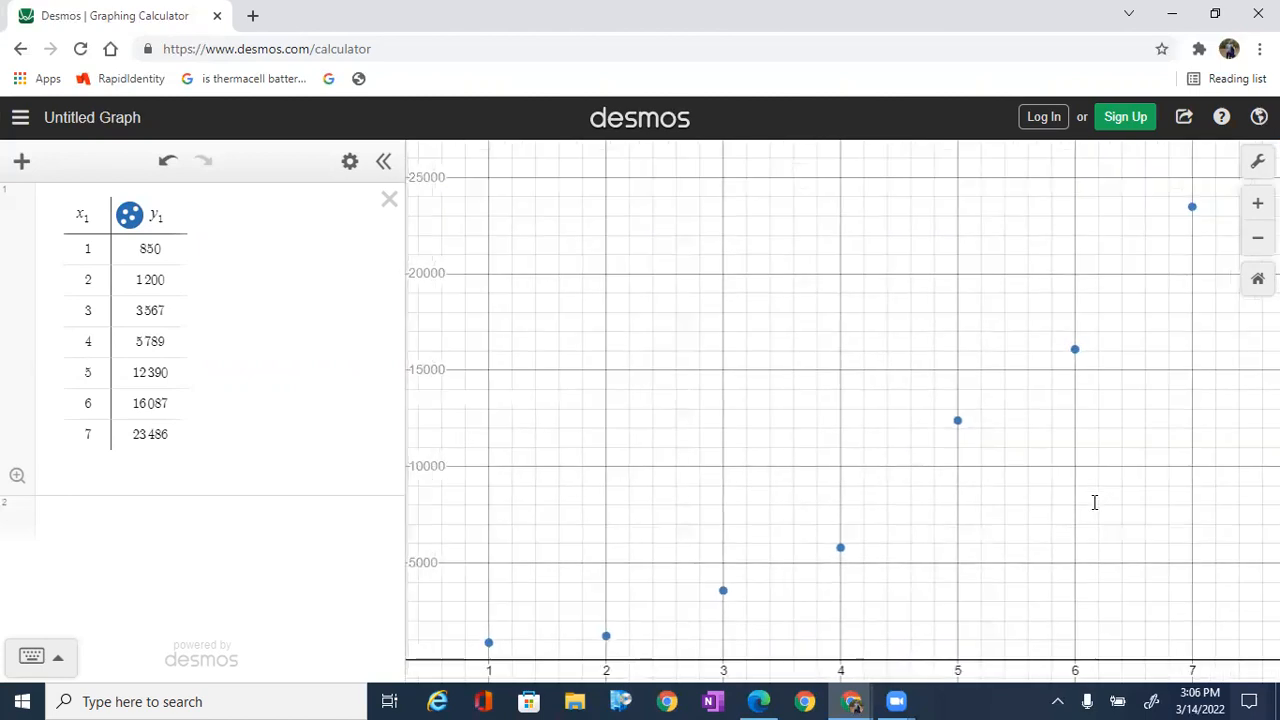
pyautogui.scroll(-1, 1094, 502)
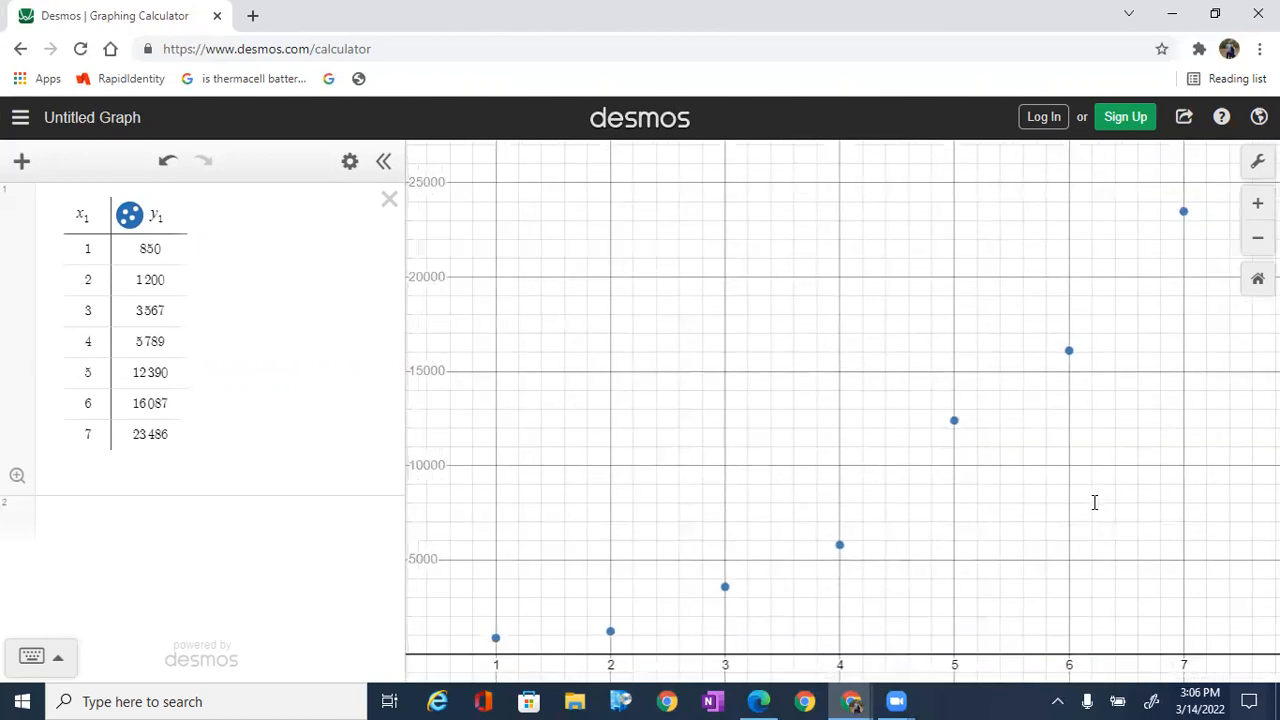
pyautogui.scroll(-1, 1094, 502)
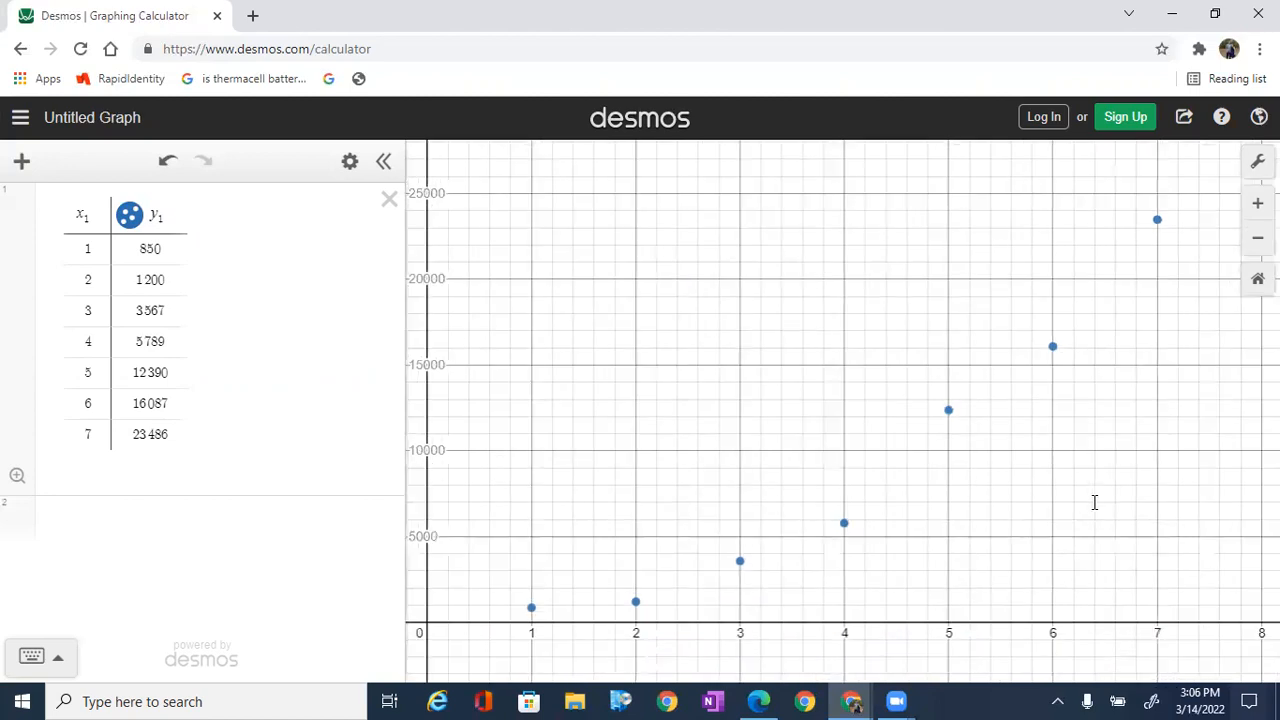
pyautogui.scroll(-1, 1094, 502)
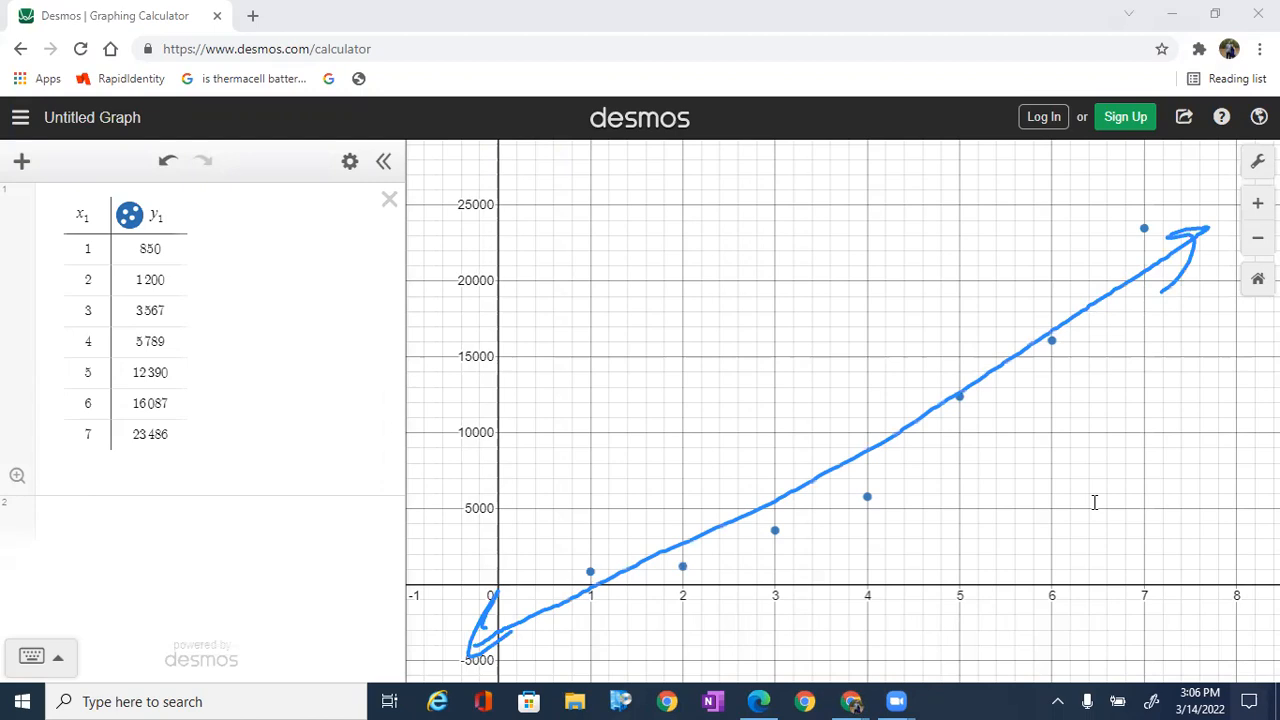
# Step: Handwrite the equation y = mx + b in red beside the data table
pyautogui.moveTo(320, 221)
pyautogui.mouseDown()
pyautogui.moveTo(355, 262)
pyautogui.moveTo(370, 231)
pyautogui.mouseUp()
pyautogui.moveTo(350, 245); pyautogui.dragTo(428, 256)
pyautogui.moveTo(438, 228); pyautogui.dragTo(464, 254)
pyautogui.moveTo(462, 226)
pyautogui.mouseDown()
pyautogui.moveTo(440, 256)
pyautogui.moveTo(502, 236)
pyautogui.mouseUp()
pyautogui.moveTo(492, 220); pyautogui.dragTo(494, 252)
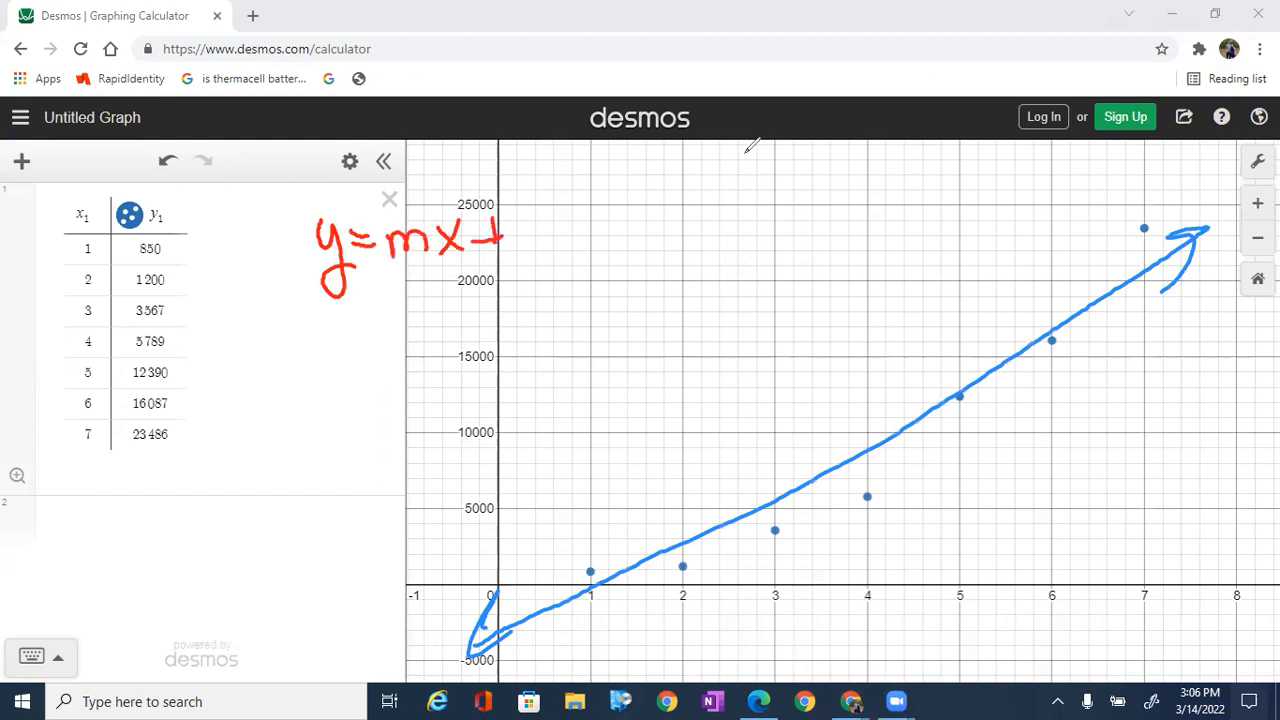
pyautogui.moveTo(524, 186); pyautogui.dragTo(528, 236)
# Step: Draw a red arrow to the table's y₁ heading and handwrite y₁ and mx₁ + b below the first equation, leaving a gap between them
pyautogui.moveTo(246, 163); pyautogui.dragTo(176, 214)
pyautogui.moveTo(192, 193)
pyautogui.mouseDown()
pyautogui.moveTo(212, 208)
pyautogui.moveTo(233, 188)
pyautogui.mouseUp()
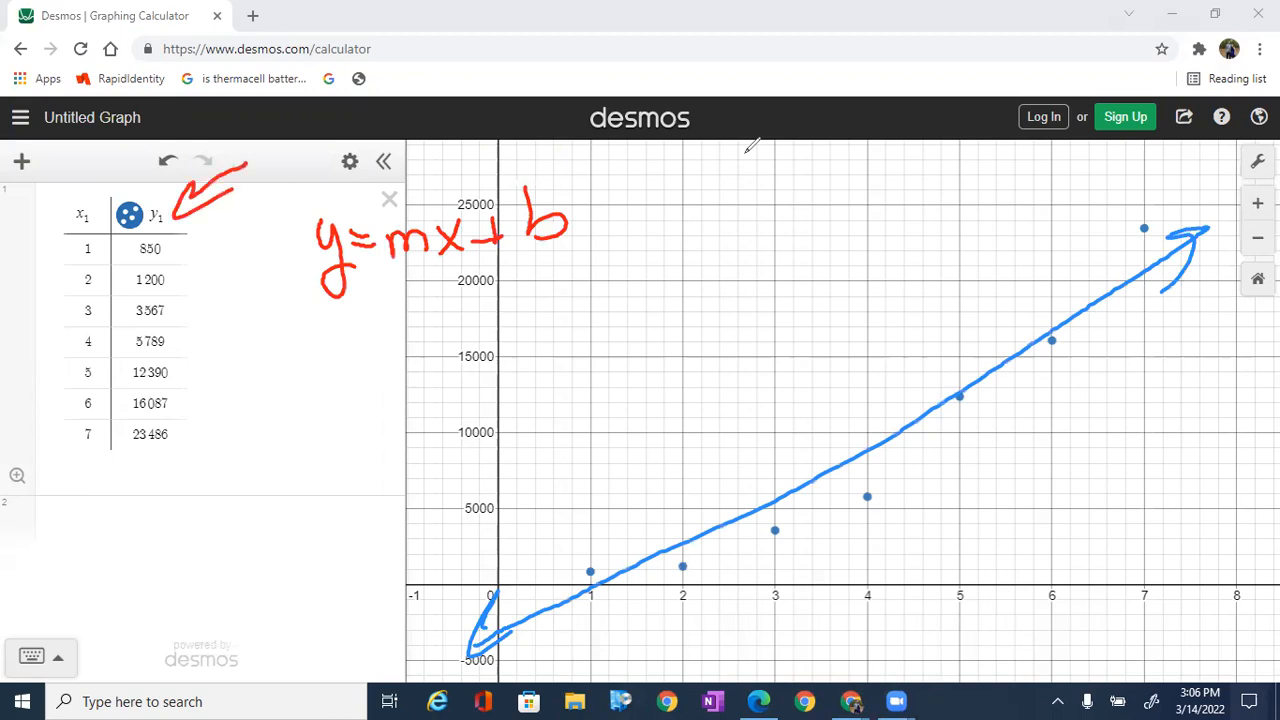
pyautogui.moveTo(313, 334)
pyautogui.mouseDown()
pyautogui.moveTo(318, 402)
pyautogui.moveTo(362, 412)
pyautogui.mouseUp()
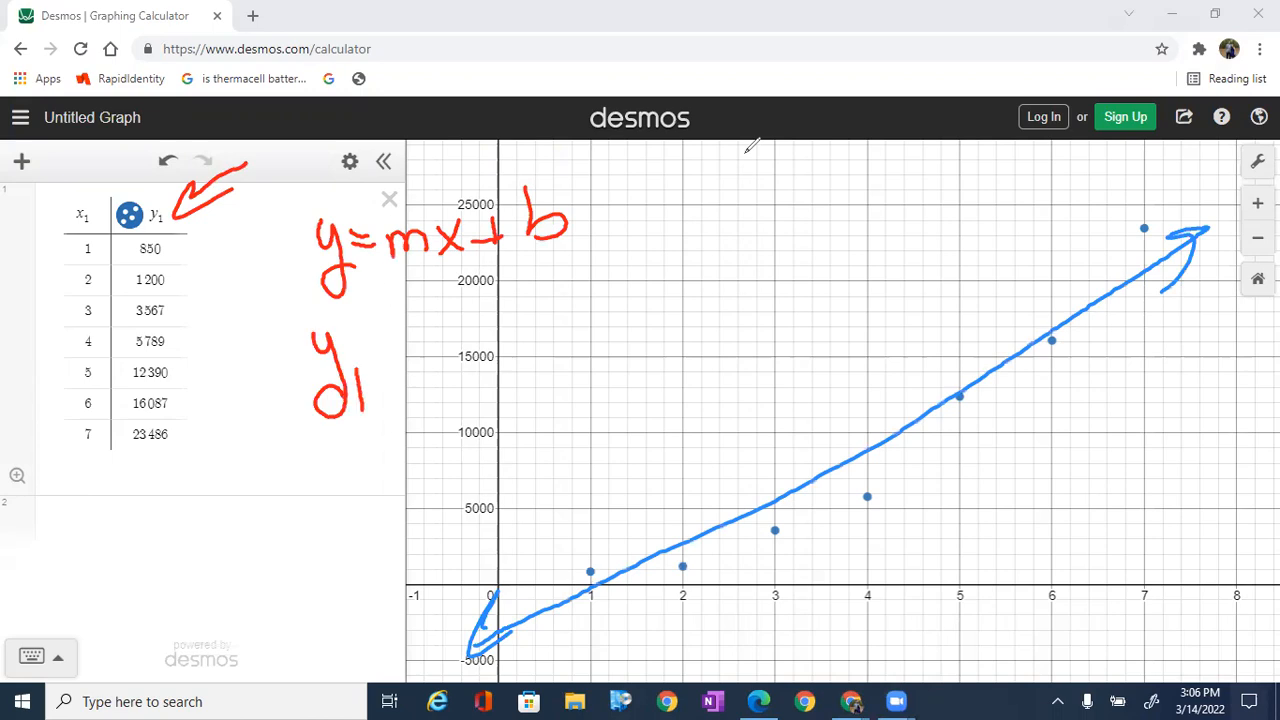
pyautogui.moveTo(446, 339)
pyautogui.mouseDown()
pyautogui.moveTo(457, 375)
pyautogui.moveTo(490, 374)
pyautogui.mouseUp()
pyautogui.moveTo(505, 330); pyautogui.dragTo(537, 374)
pyautogui.moveTo(536, 322); pyautogui.dragTo(510, 374)
pyautogui.moveTo(558, 358)
pyautogui.mouseDown()
pyautogui.moveTo(560, 372)
pyautogui.moveTo(607, 322)
pyautogui.mouseUp()
pyautogui.moveTo(588, 308); pyautogui.dragTo(590, 339)
pyautogui.moveTo(612, 285); pyautogui.dragTo(626, 334)
# Step: Mark the subscripts of both table headings in red, and circle the equals sign in blue with an arrow toward the second equation's gap
pyautogui.moveTo(170, 232); pyautogui.dragTo(180, 228)
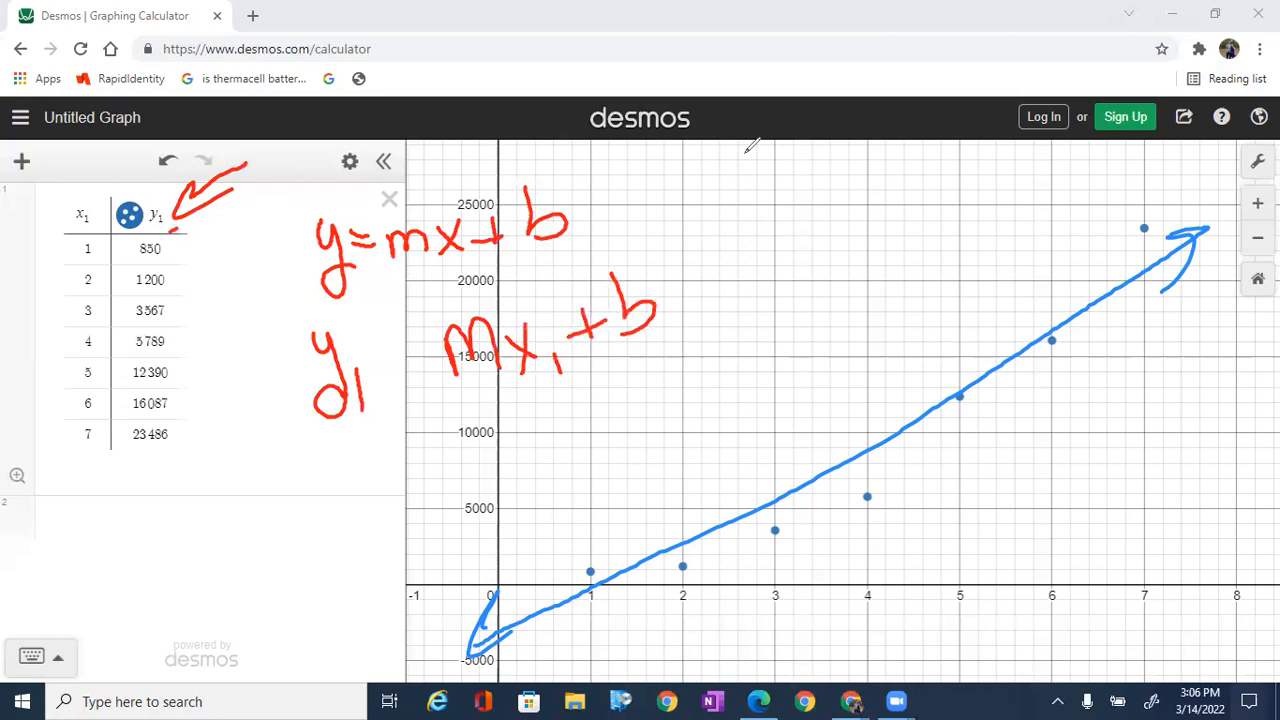
pyautogui.moveTo(91, 236); pyautogui.dragTo(103, 228)
pyautogui.moveTo(380, 214); pyautogui.dragTo(384, 222)
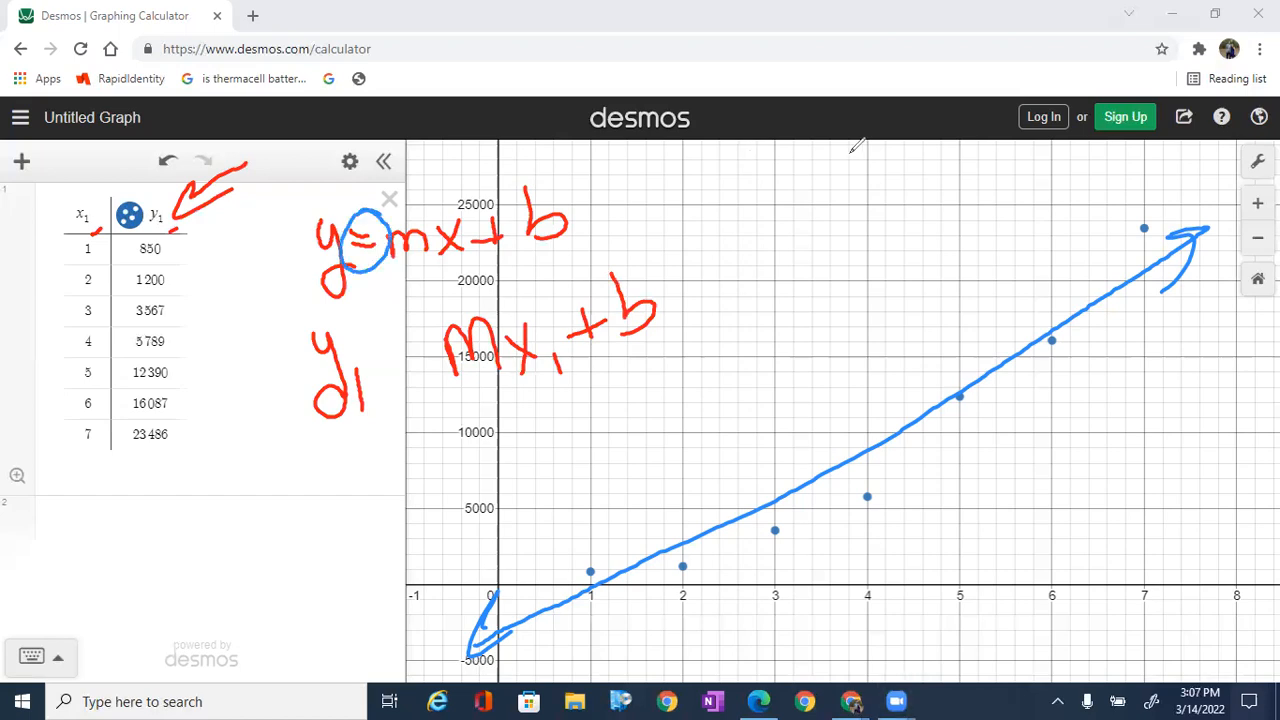
pyautogui.moveTo(371, 275)
pyautogui.mouseDown()
pyautogui.moveTo(388, 332)
pyautogui.moveTo(414, 357)
pyautogui.mouseUp()
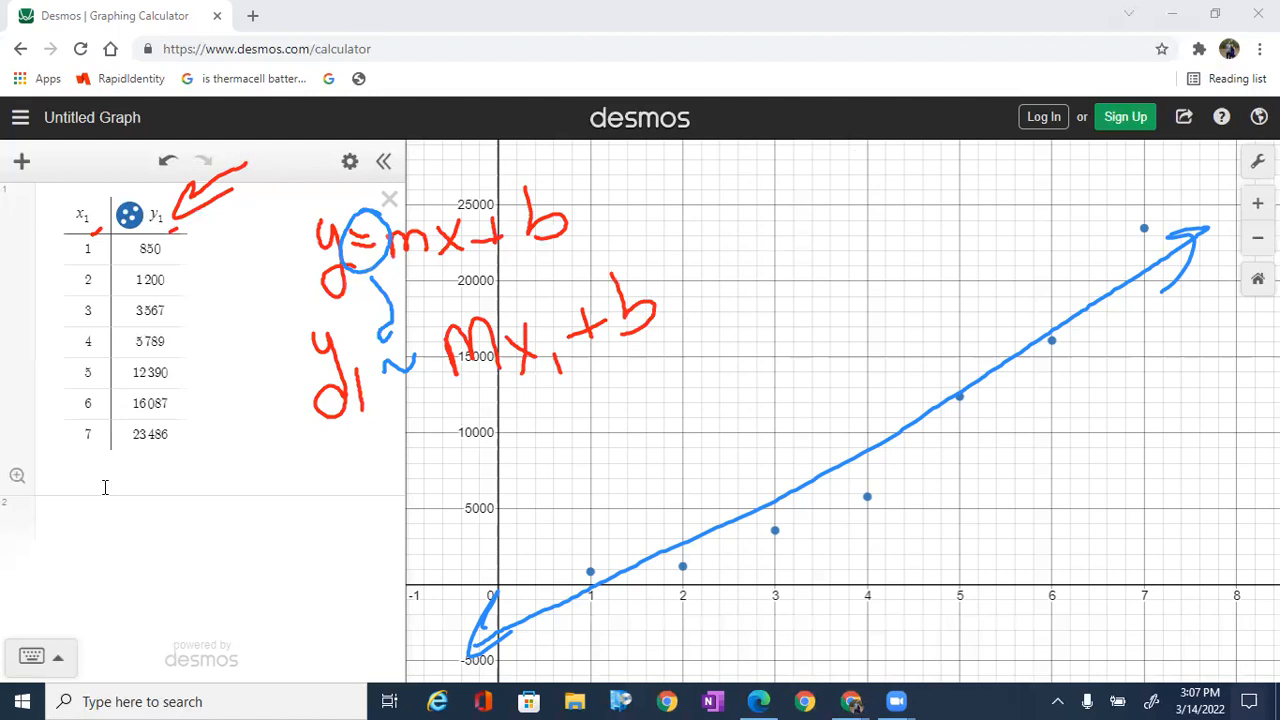
# Step: Add the linear regression y₁ ~ mx₁ + b as a new expression below the table
pyautogui.click(91, 515)
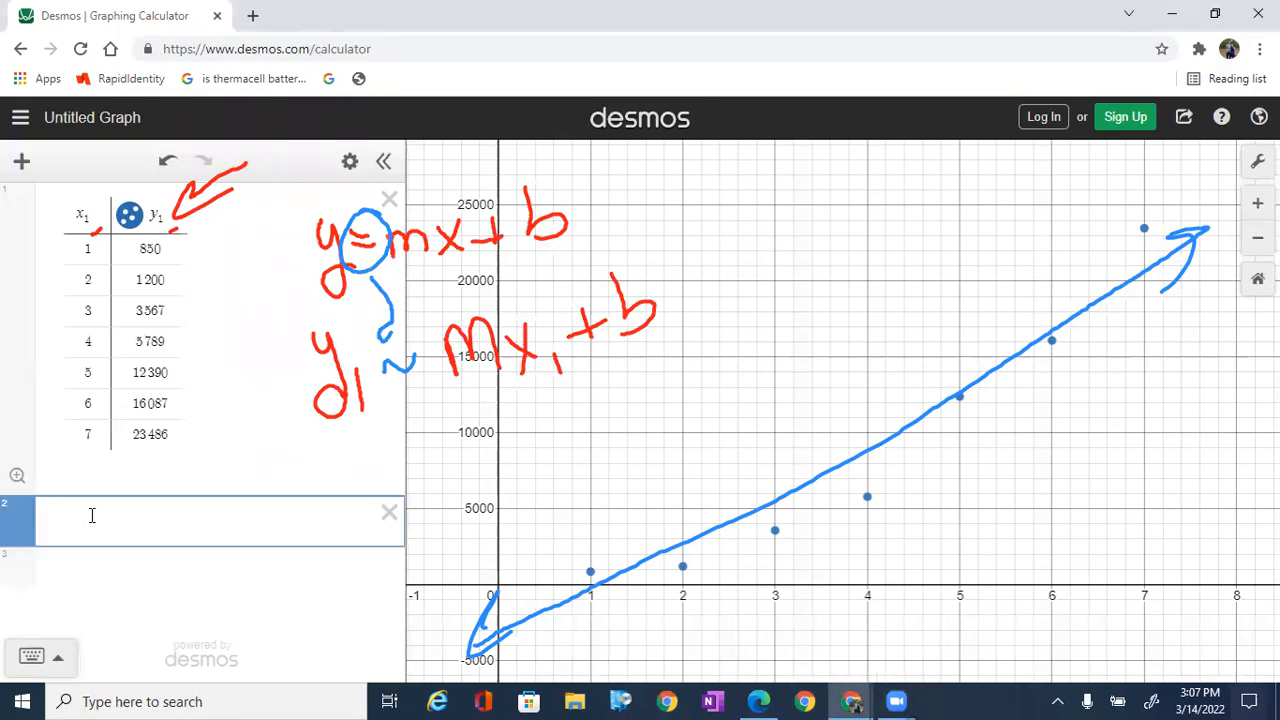
pyautogui.write('y1 ')
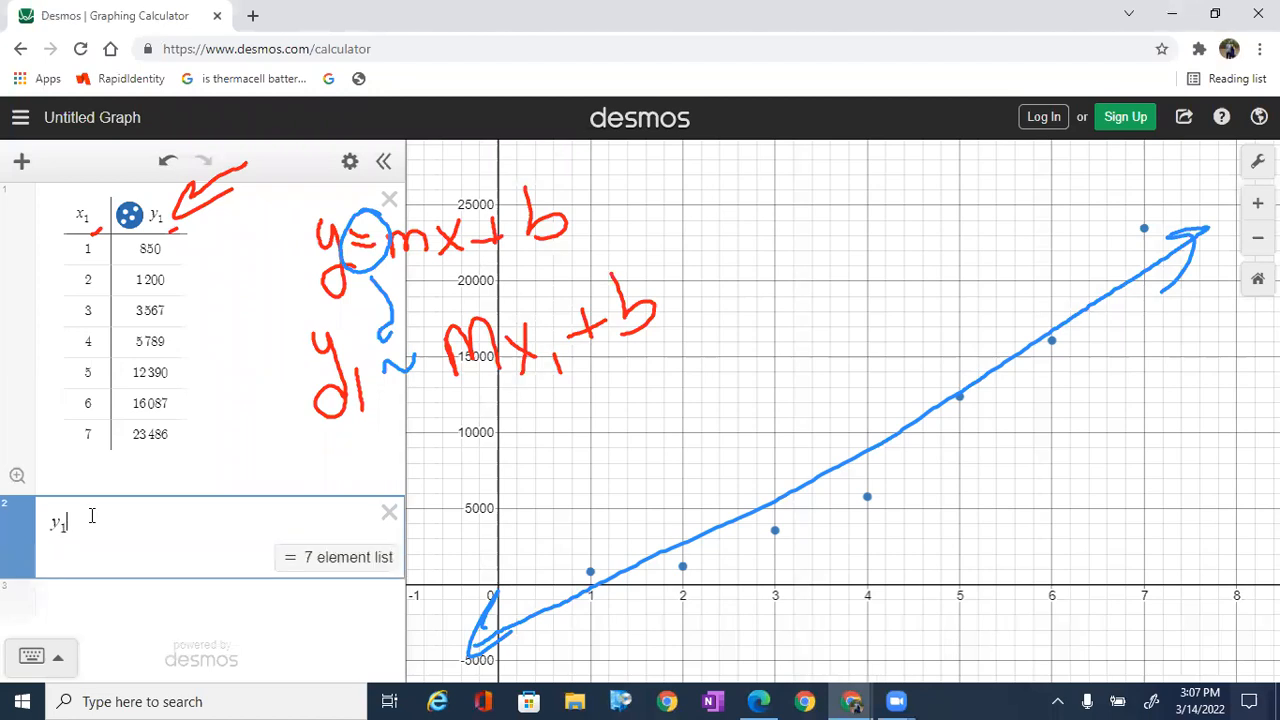
pyautogui.write('~ ')
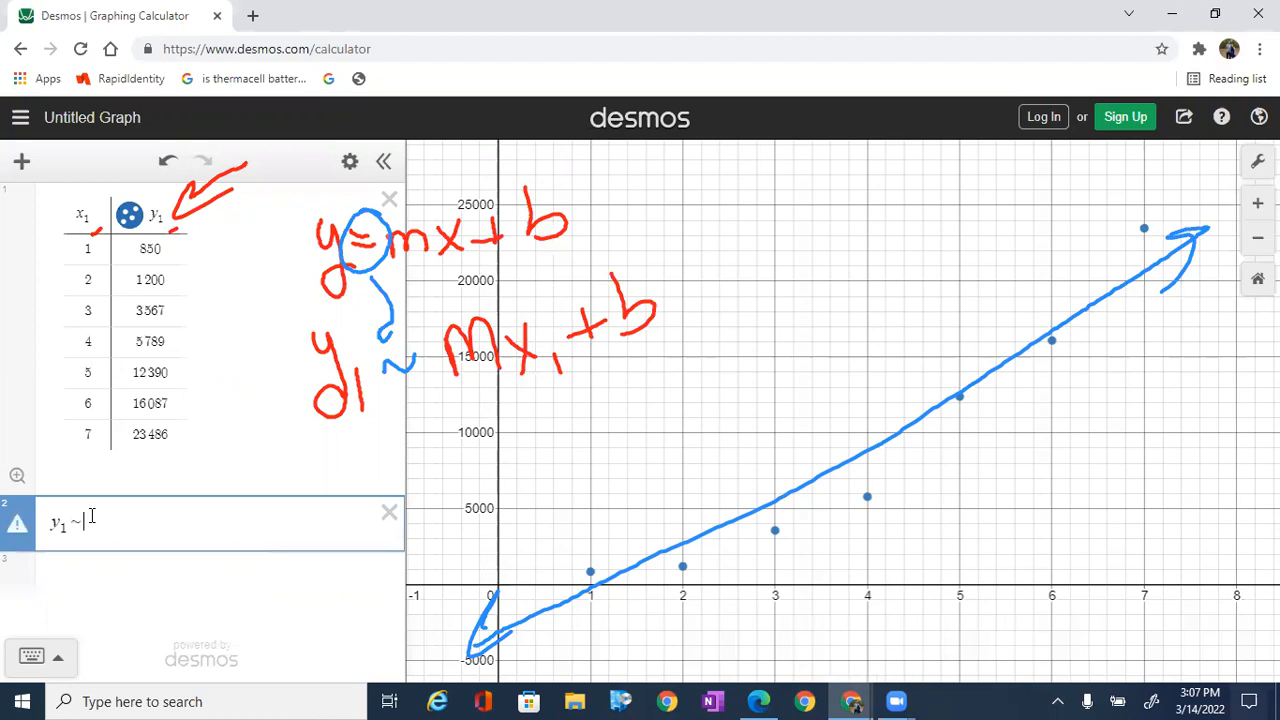
pyautogui.write('mx1 + b')
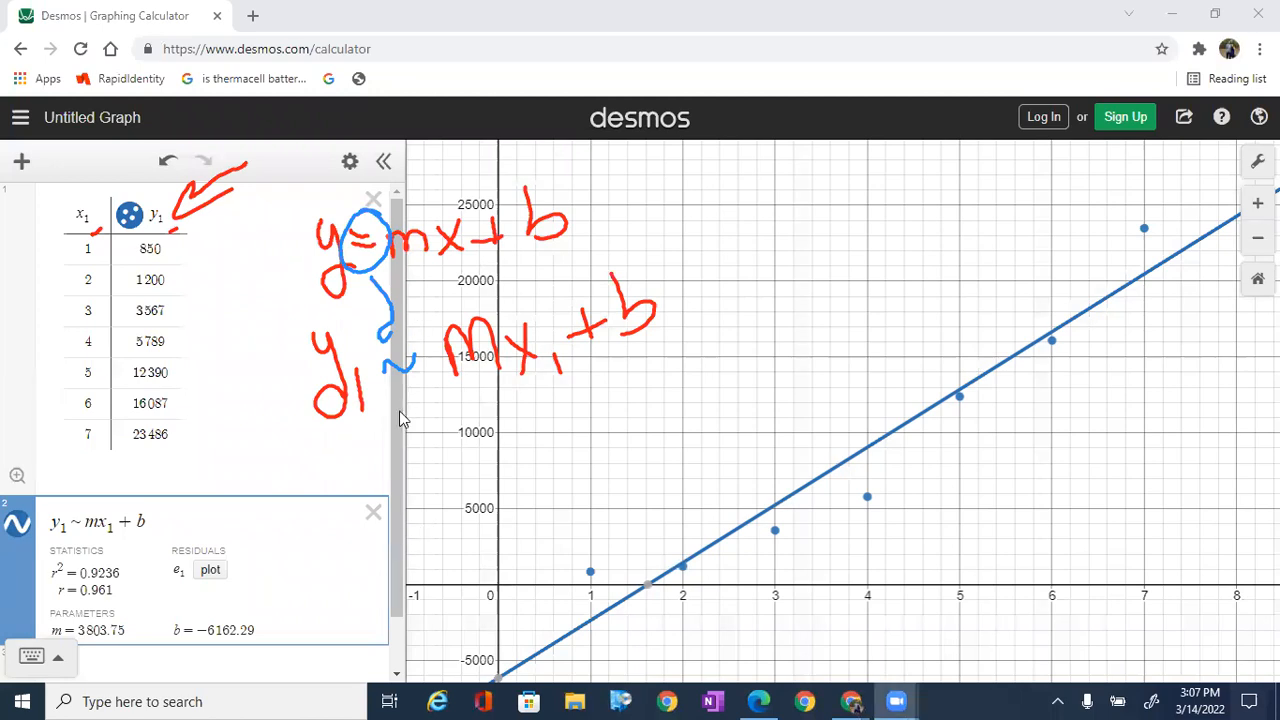
# Step: Bring the regression results into view, add an empty expression below them, and circle the m and b parameters in orange
pyautogui.moveTo(399, 447); pyautogui.dragTo(185, 610)
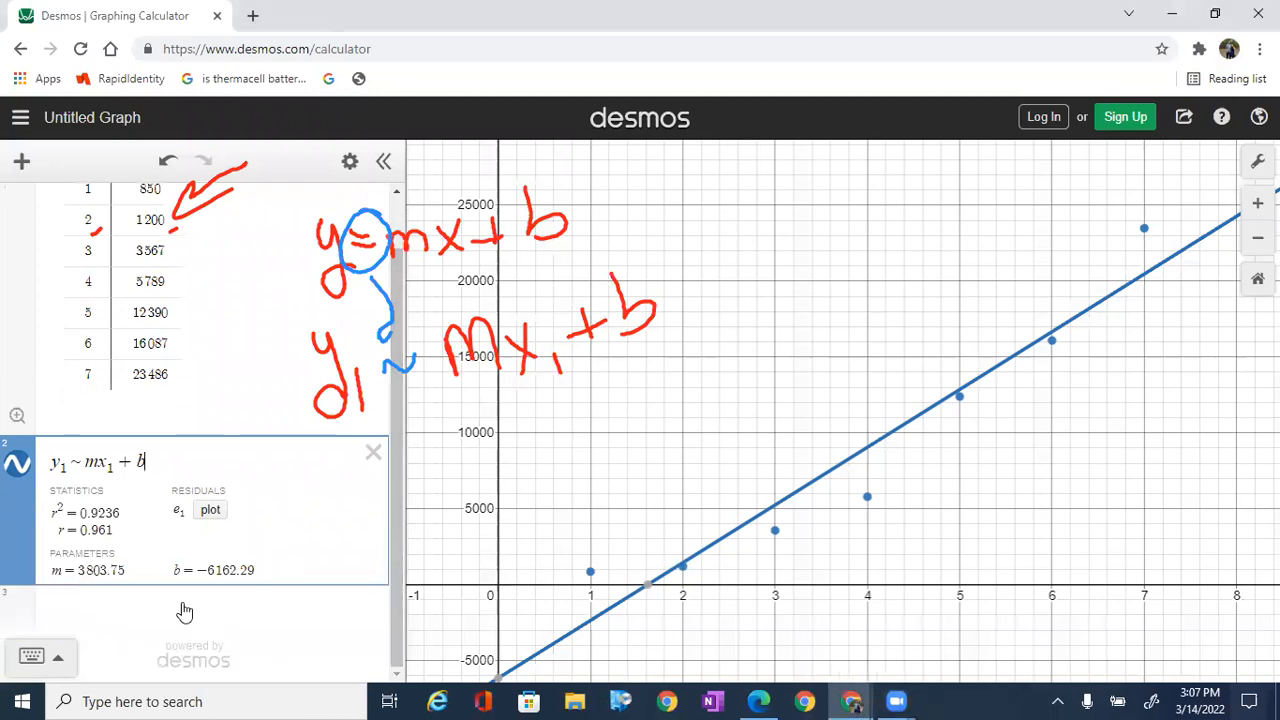
pyautogui.click(185, 610)
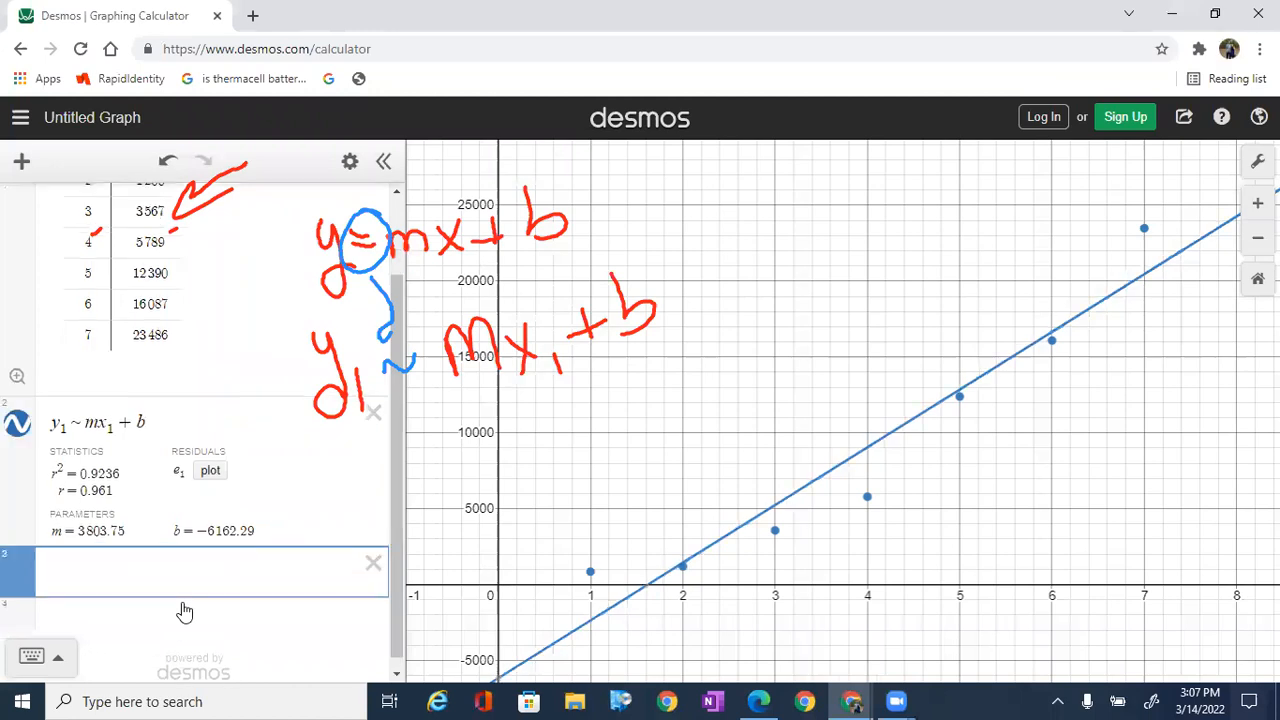
pyautogui.click(784, 203)
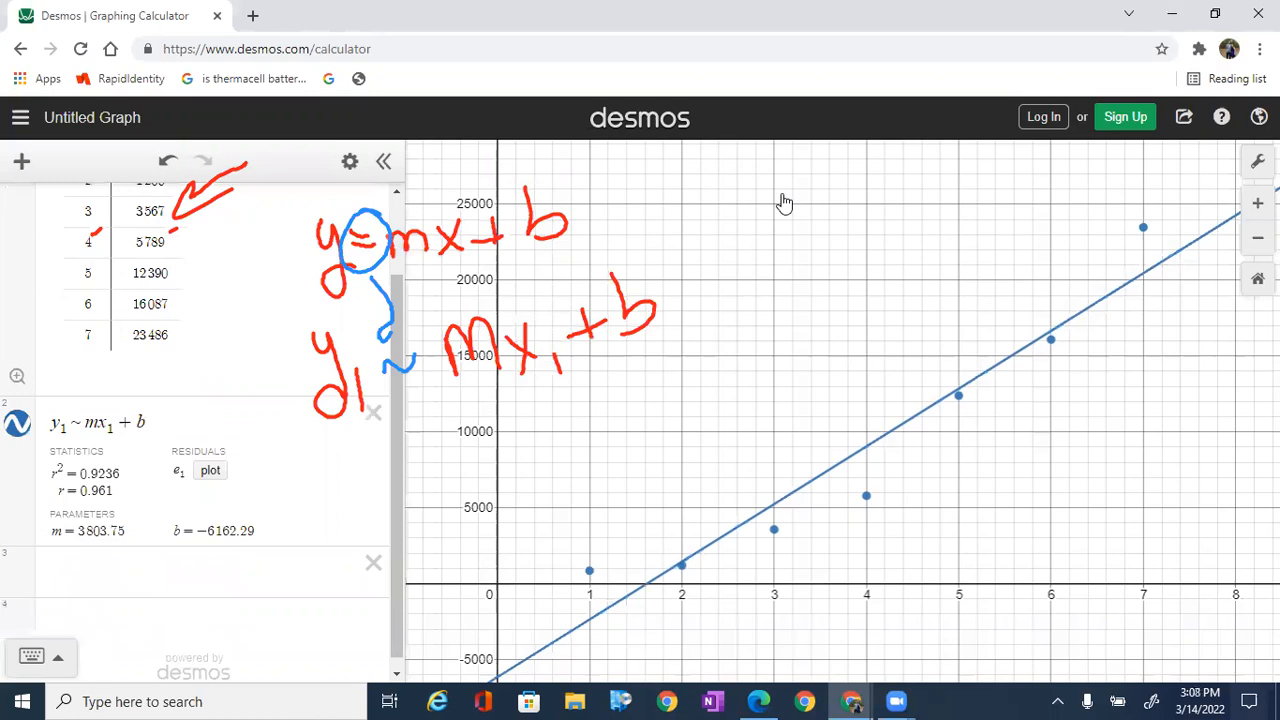
pyautogui.moveTo(130, 492); pyautogui.dragTo(106, 487)
pyautogui.moveTo(252, 512); pyautogui.dragTo(222, 500)
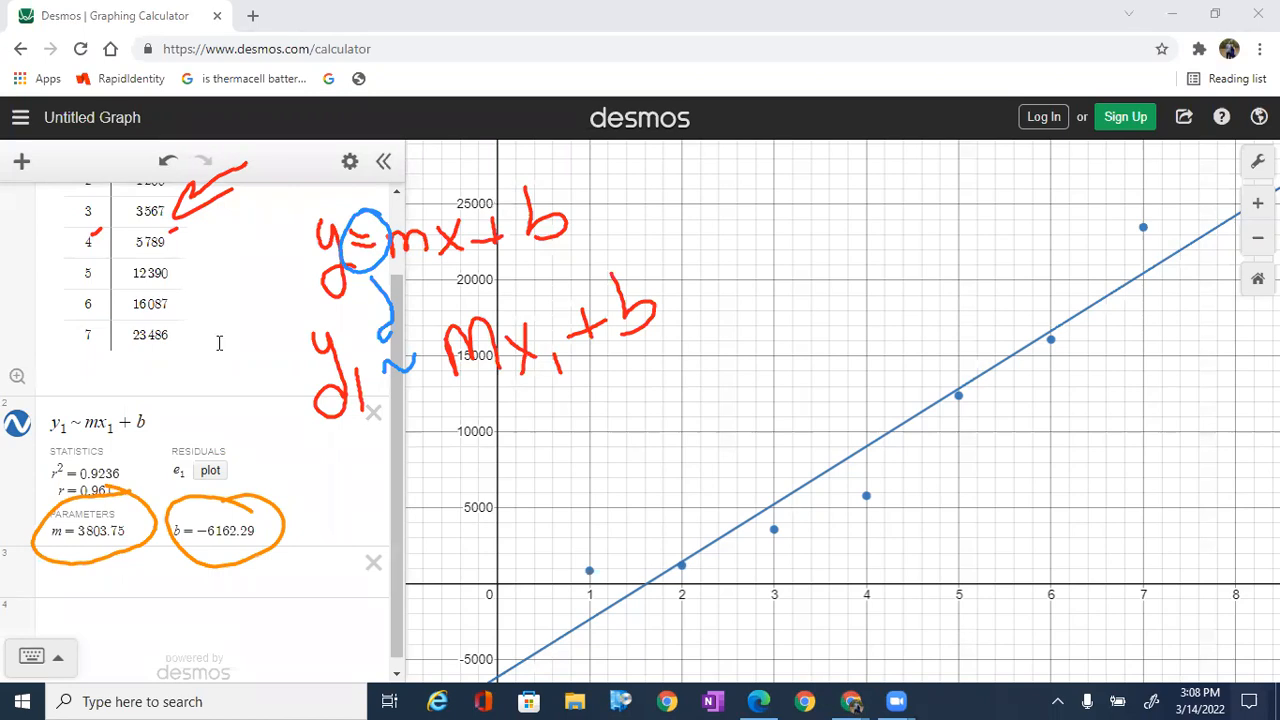
# Step: Enter the function f(x) = 3803.75x - 6162.29 in the empty expression below the regression
pyautogui.click(139, 579)
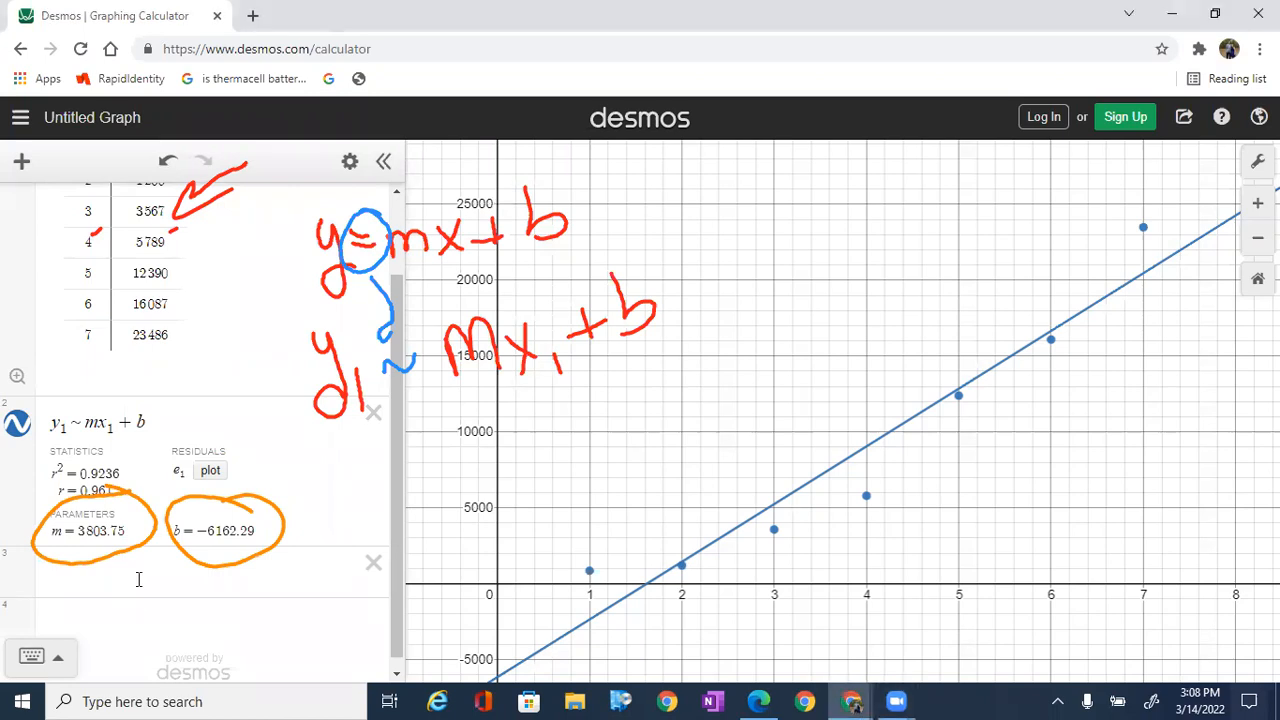
pyautogui.click(139, 579)
pyautogui.write('f(x0')
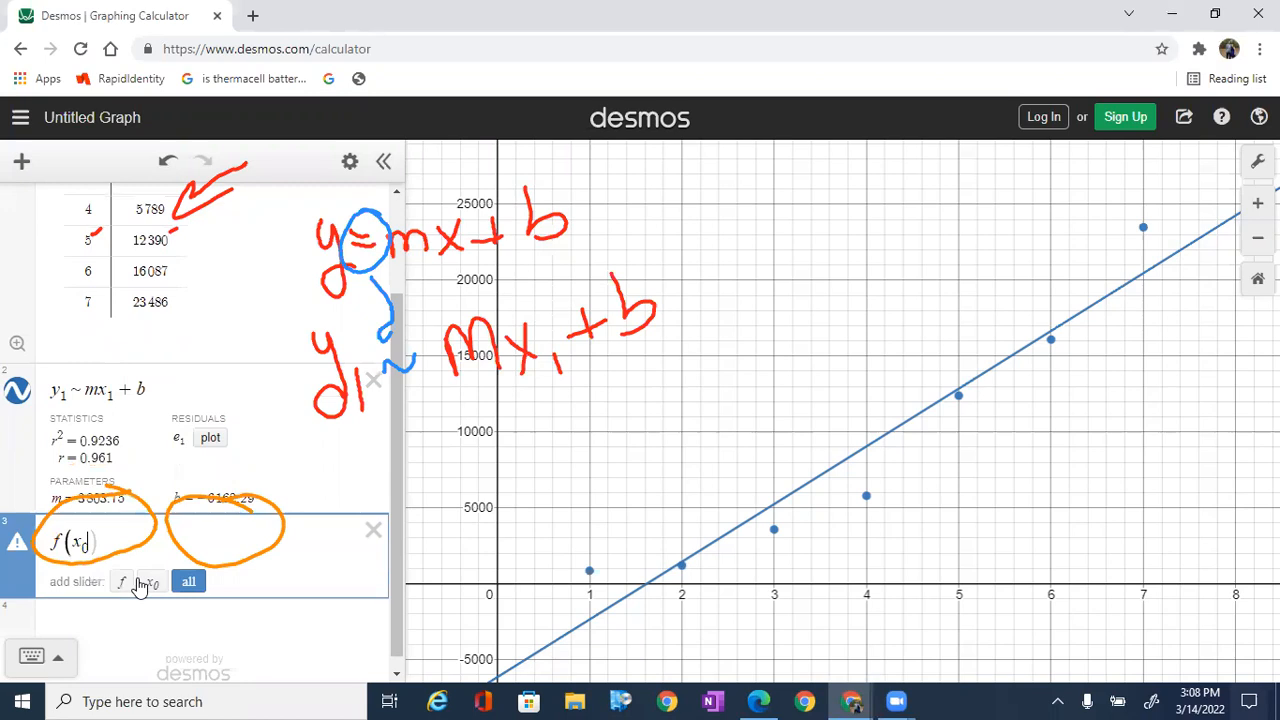
pyautogui.press('BackSpace')
pyautogui.write(')=')
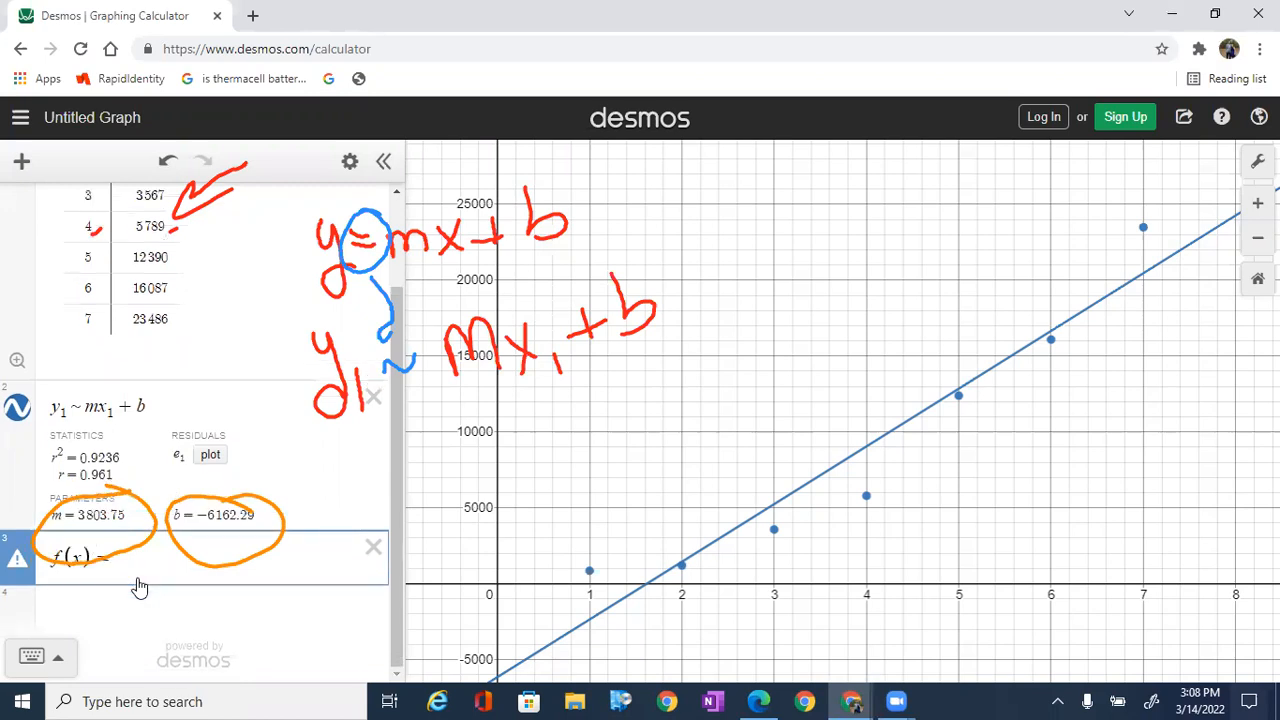
pyautogui.write('3')
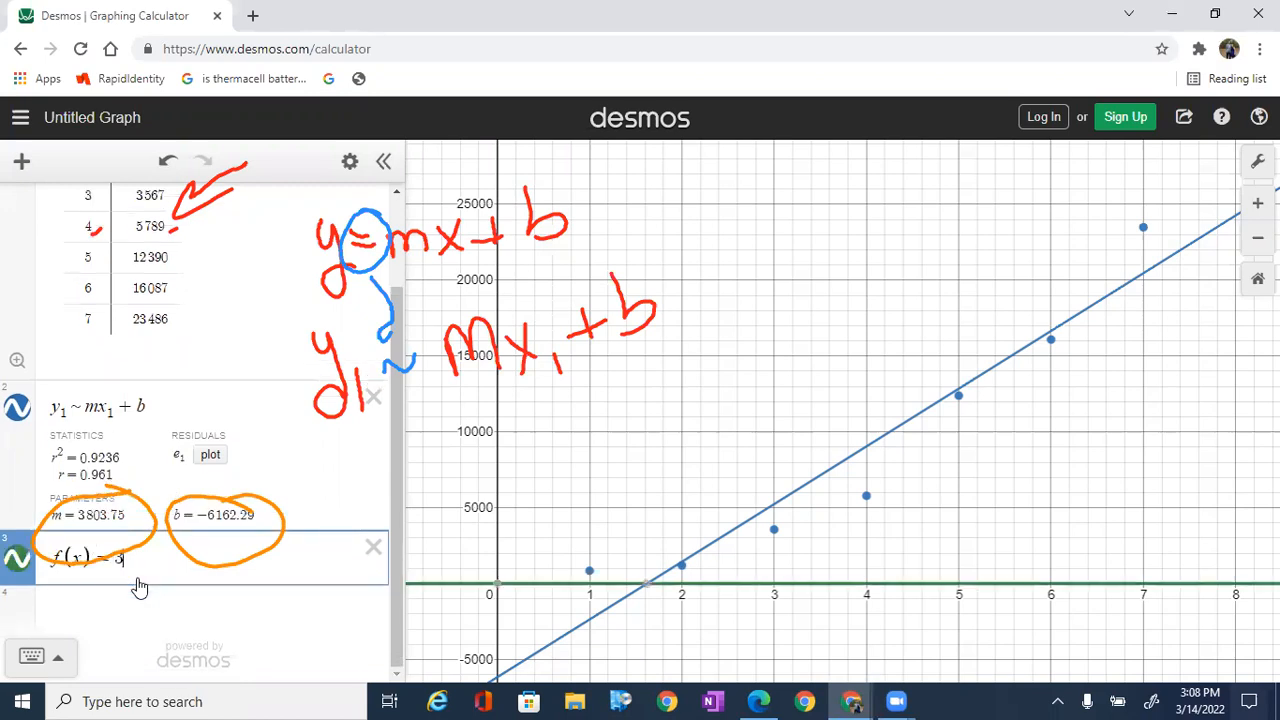
pyautogui.write('803')
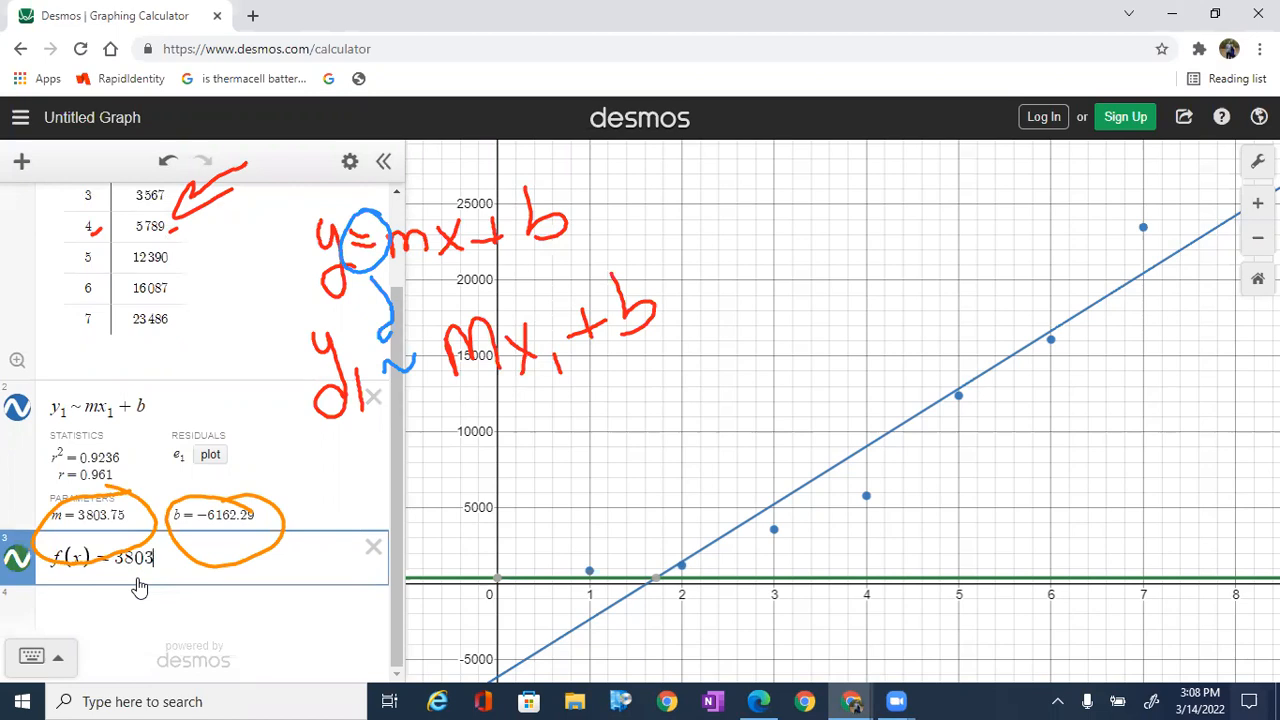
pyautogui.write('.75')
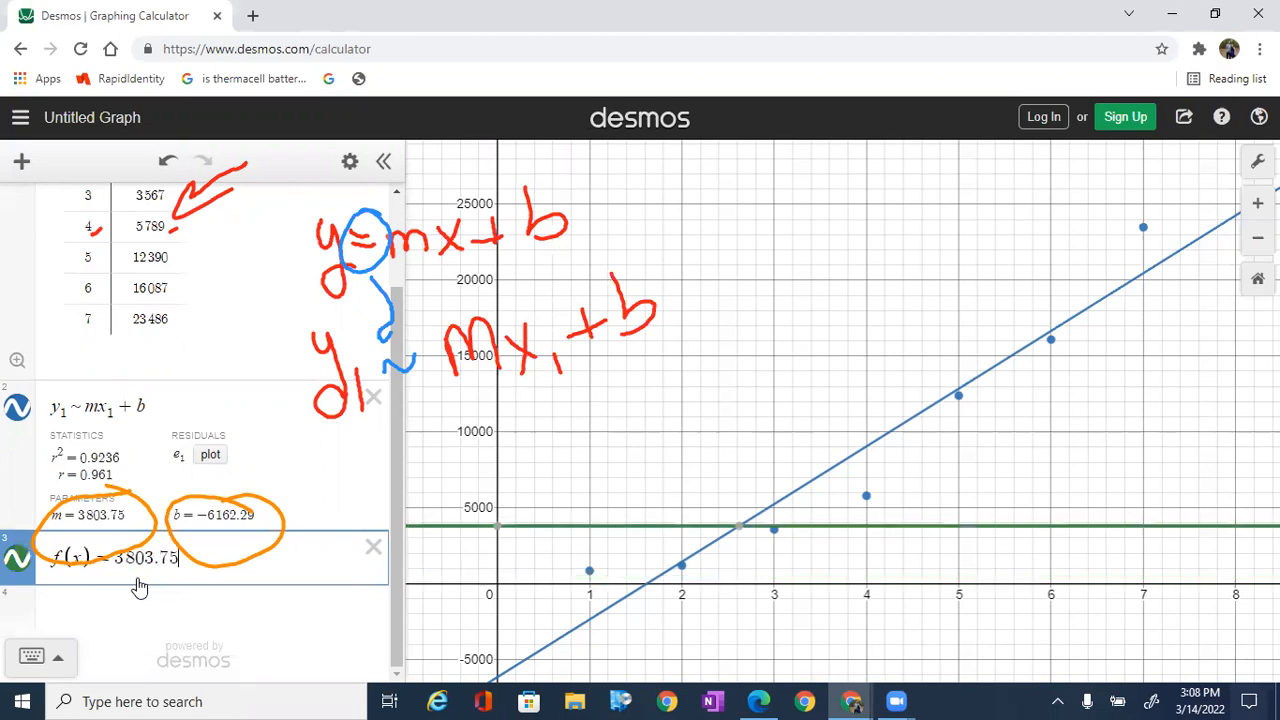
pyautogui.write('x-616')
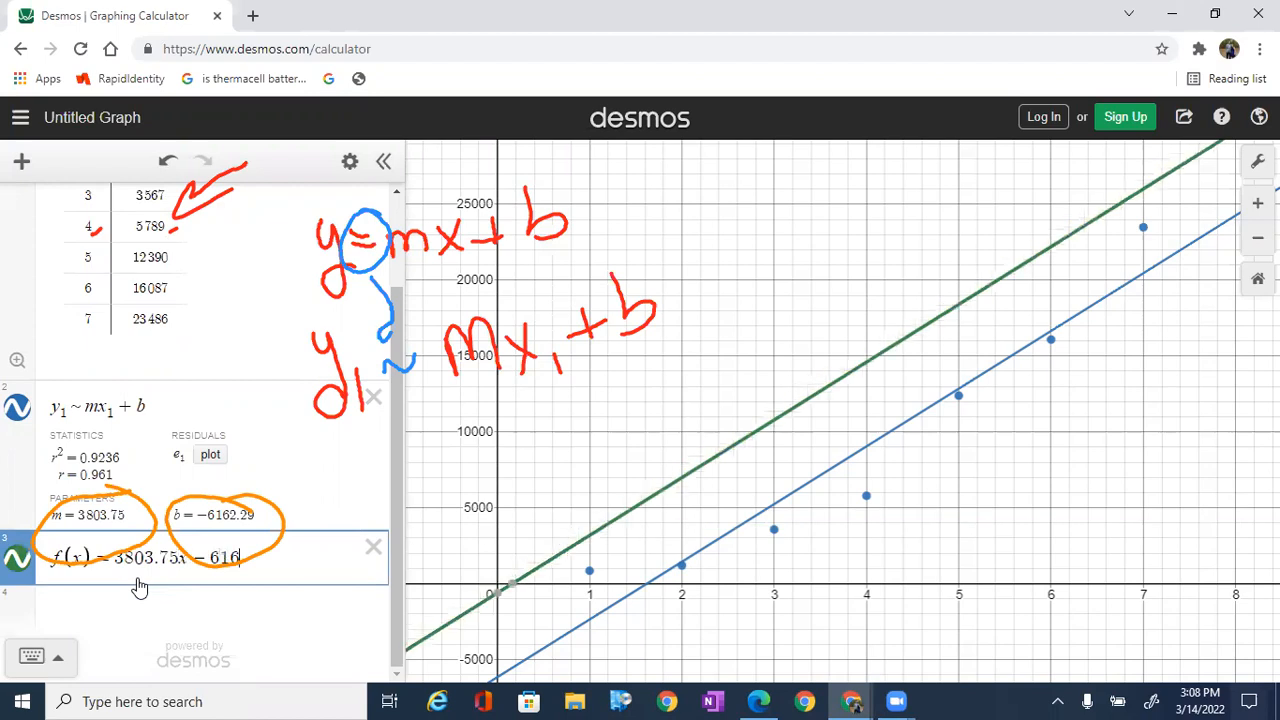
pyautogui.write('2')
pyautogui.write('.29')
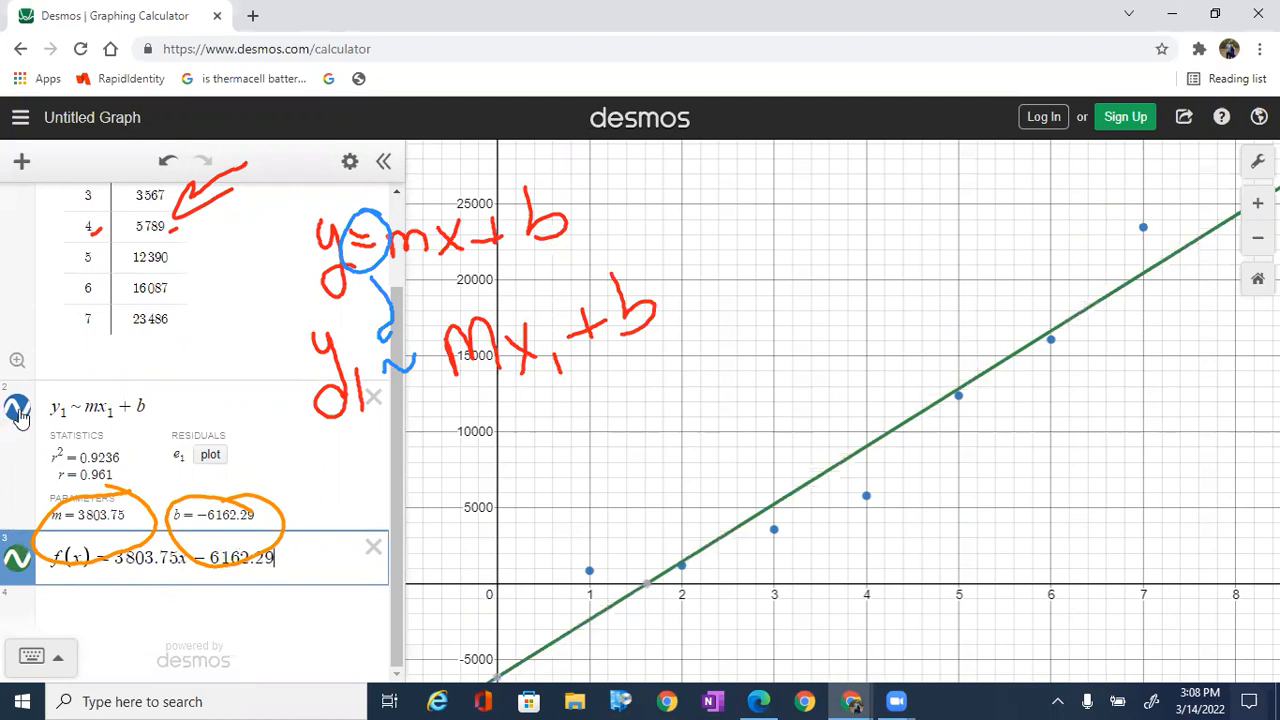
# Step: Hide and reshow the regression line and the f(x) line in turn to compare how they overlap
pyautogui.click(18, 410)
pyautogui.click(18, 560)
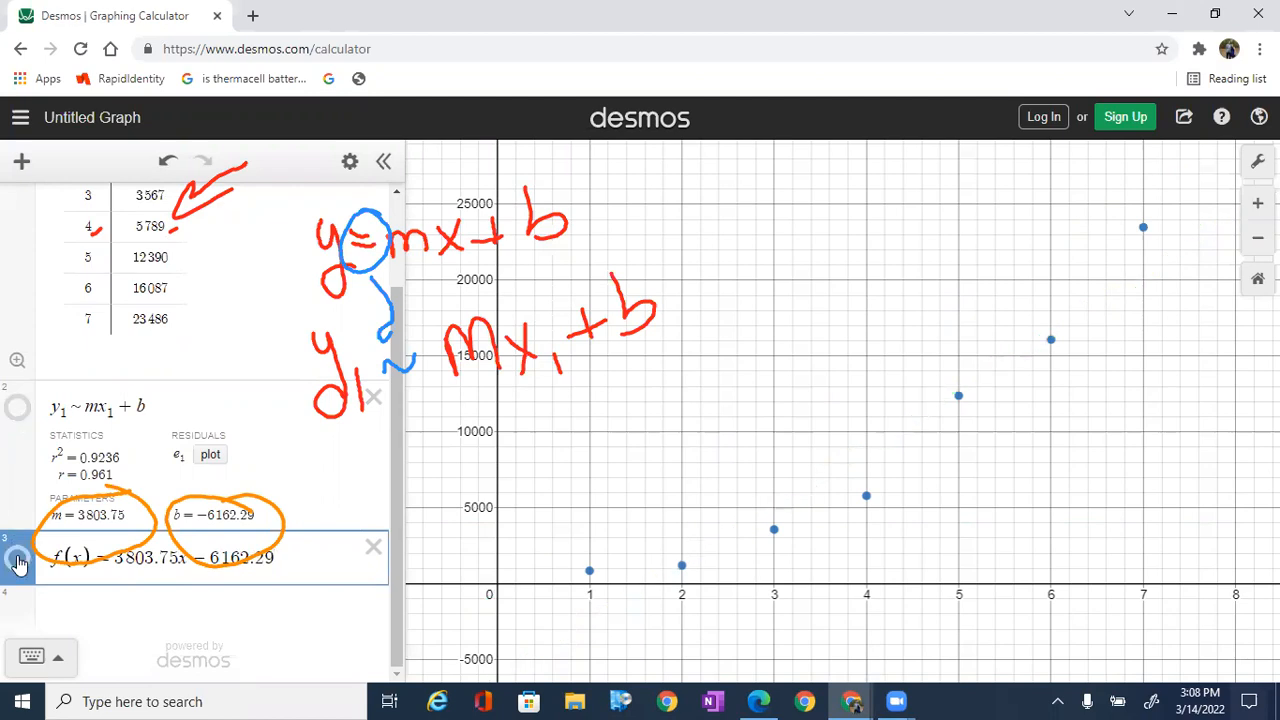
pyautogui.click(18, 560)
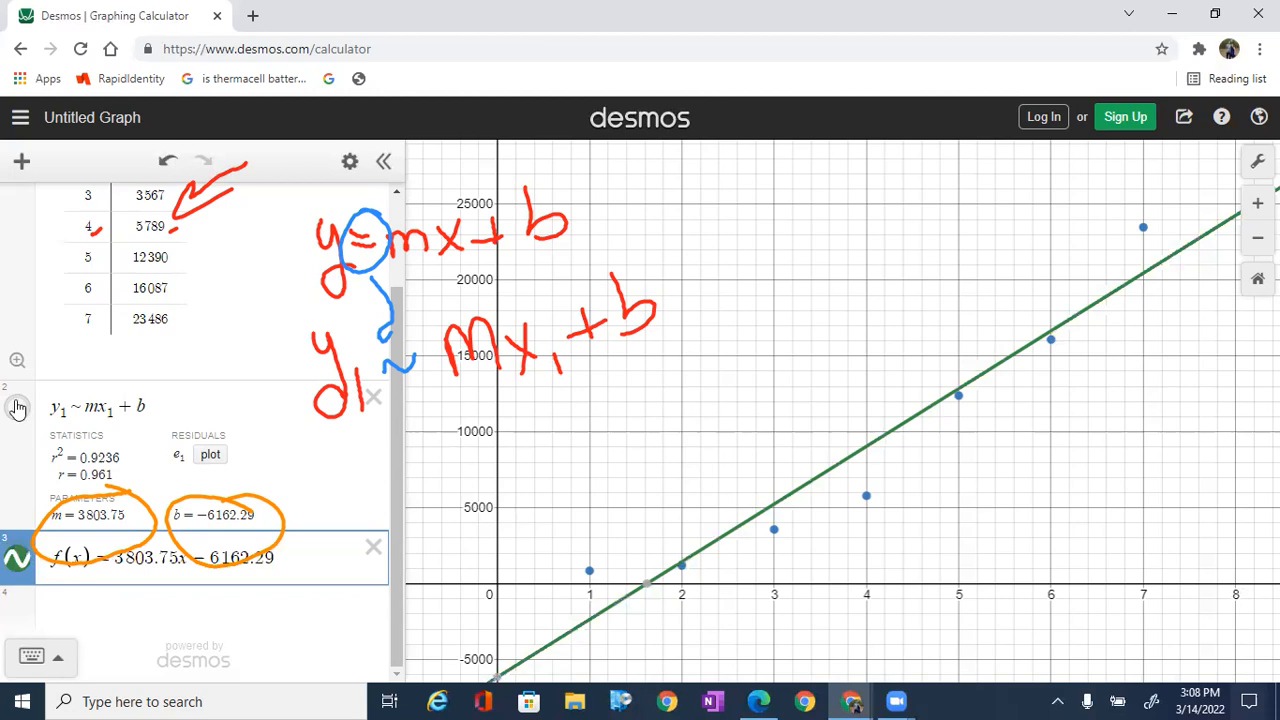
pyautogui.click(18, 410)
pyautogui.click(18, 560)
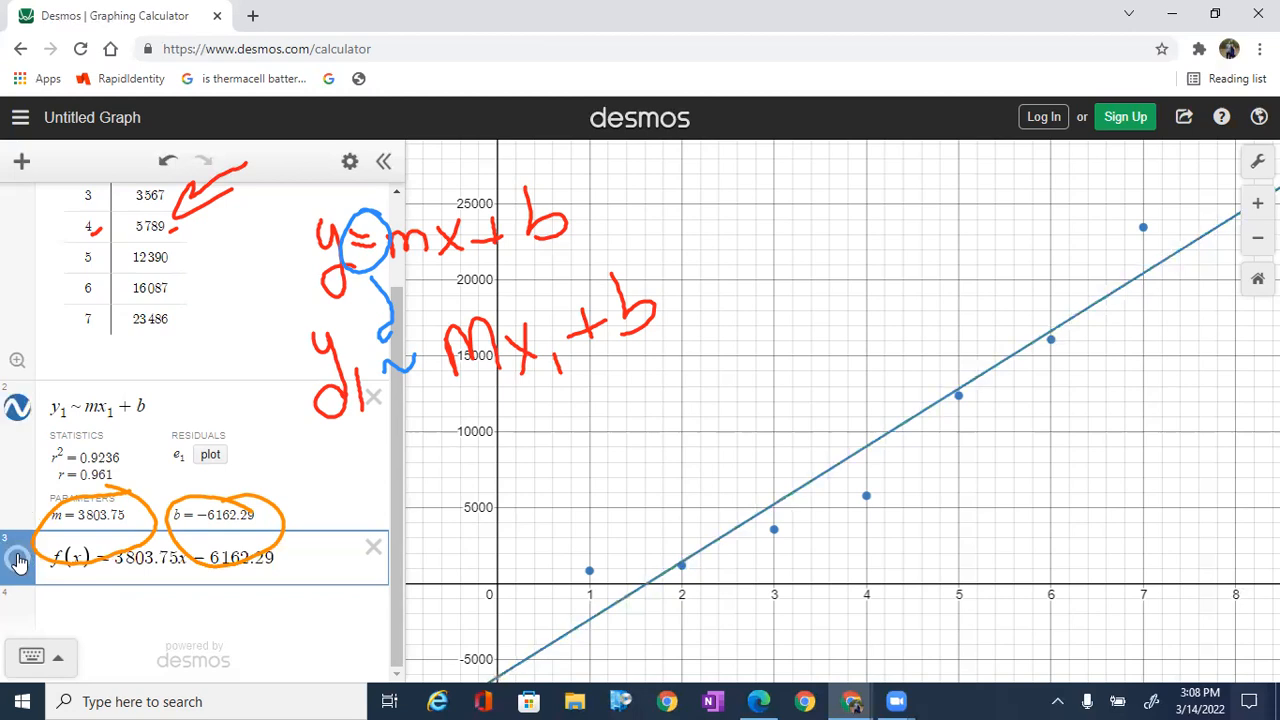
pyautogui.click(18, 560)
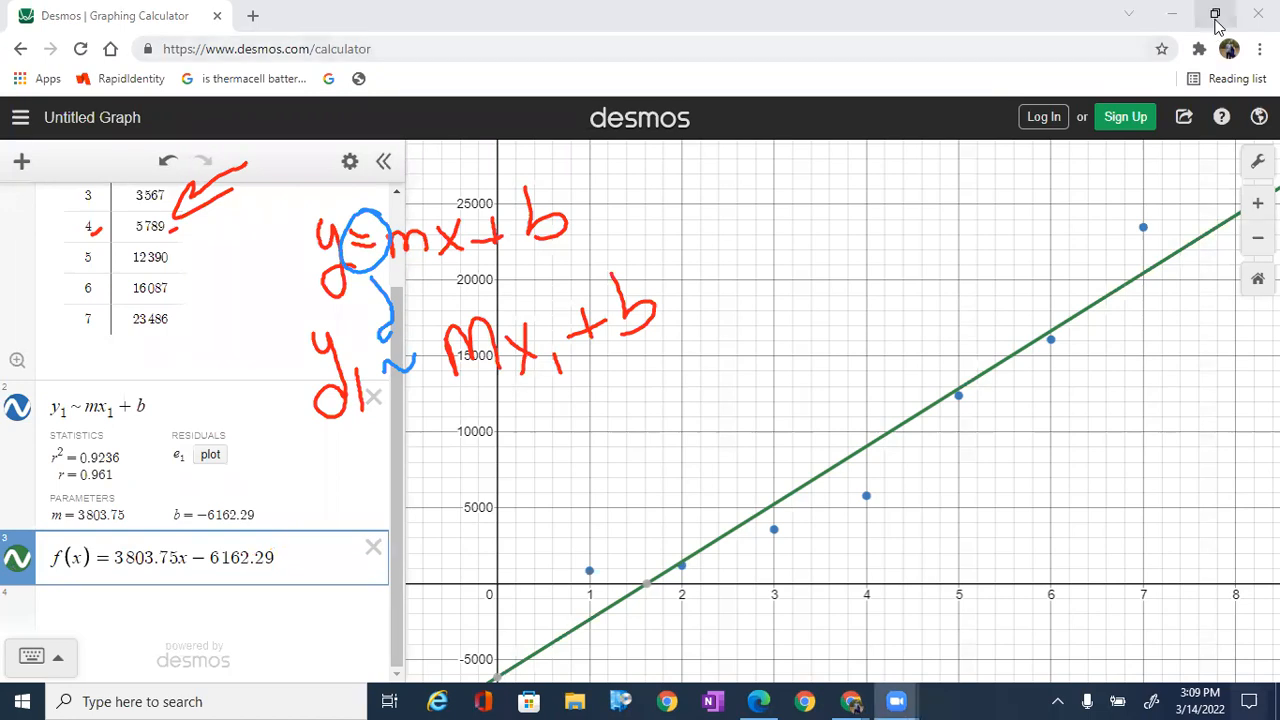
# Step: Switch to the Classkick assignment, read its question about the correlation coefficient, and return to the Desmos graph
pyautogui.doubleClick(706, 26)
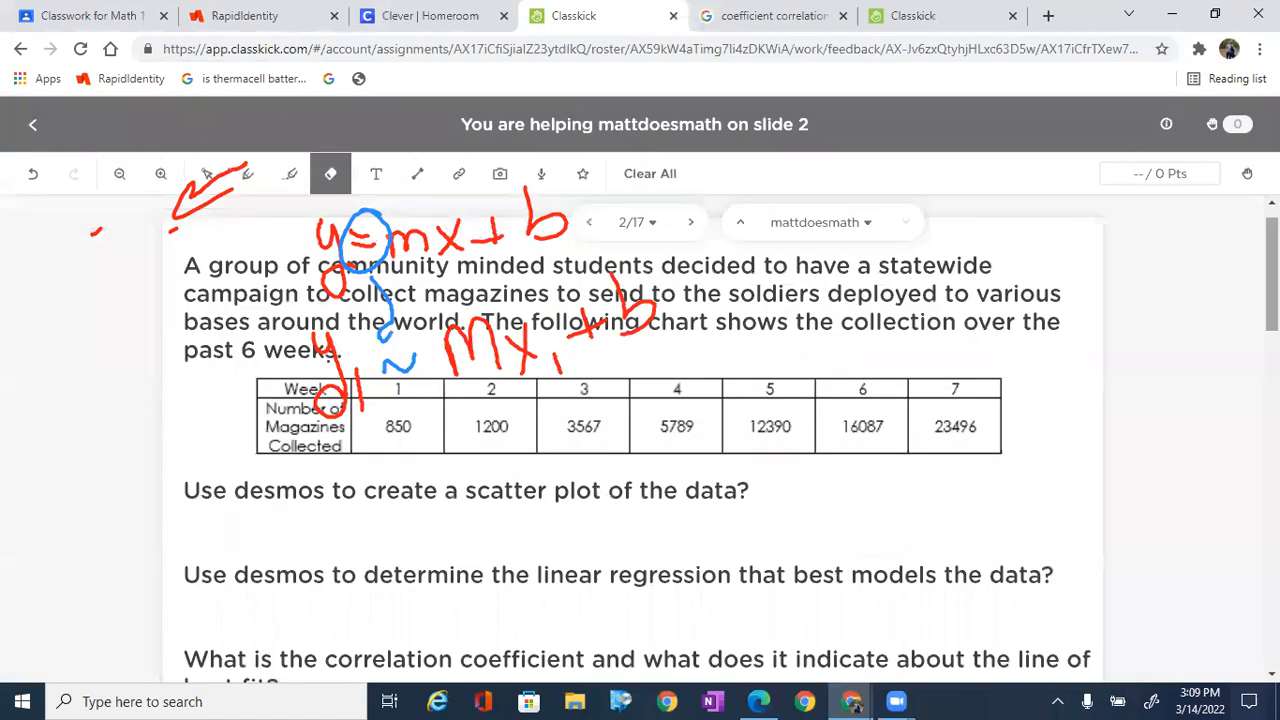
pyautogui.scroll(-2, 640, 420)
pyautogui.scroll(1, 486, 586)
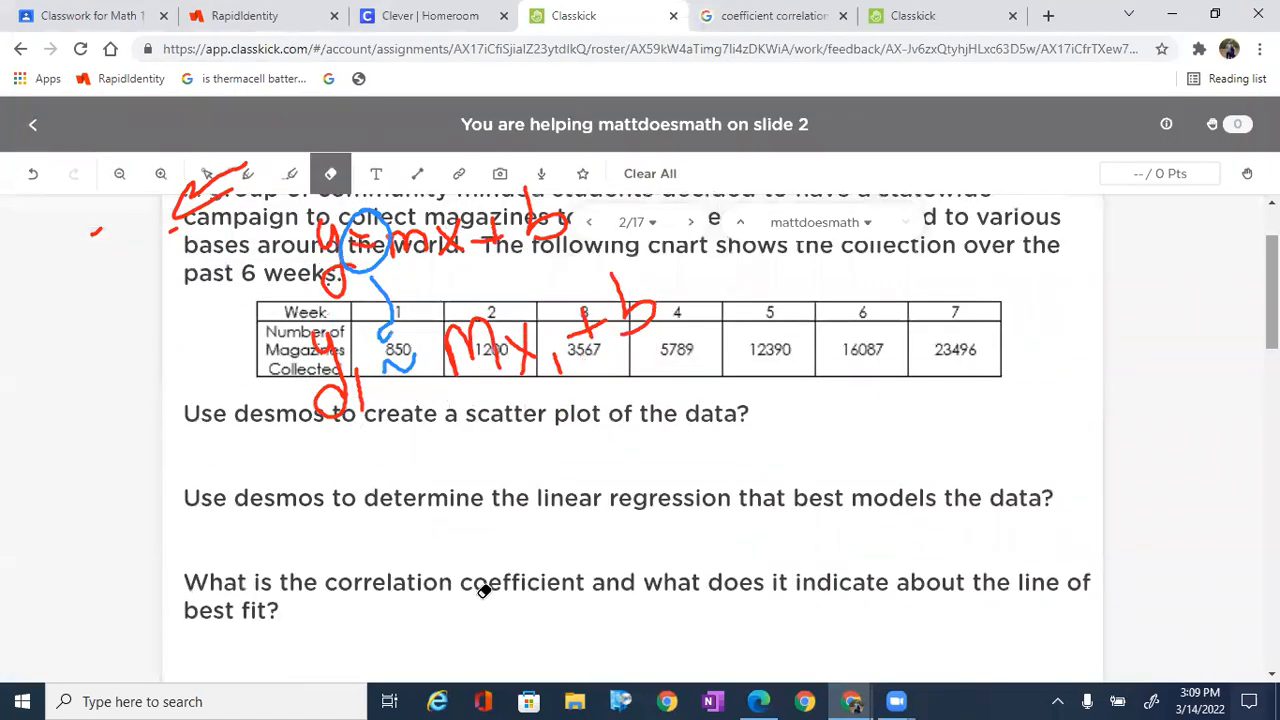
pyautogui.click(1216, 15)
pyautogui.click(1212, 16)
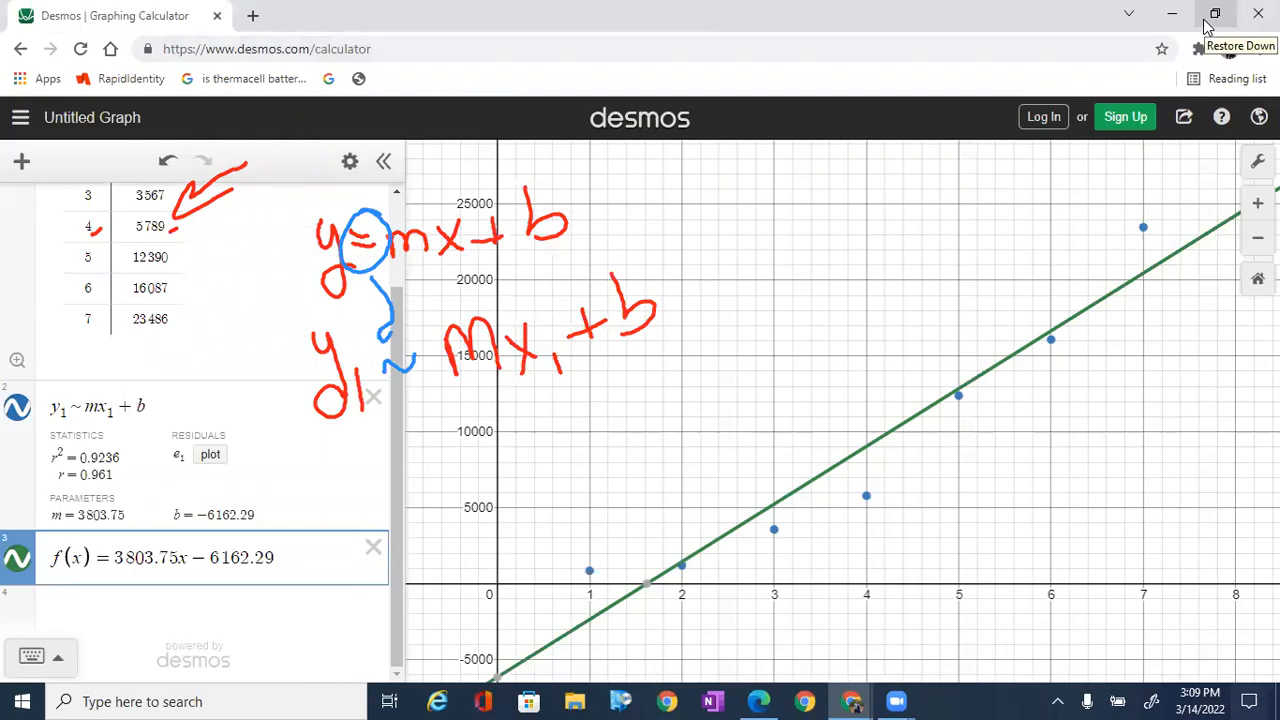
# Step: Circle the r statistic in orange and draw an arrow from it to a handwritten r on the graph
pyautogui.click(482, 154)
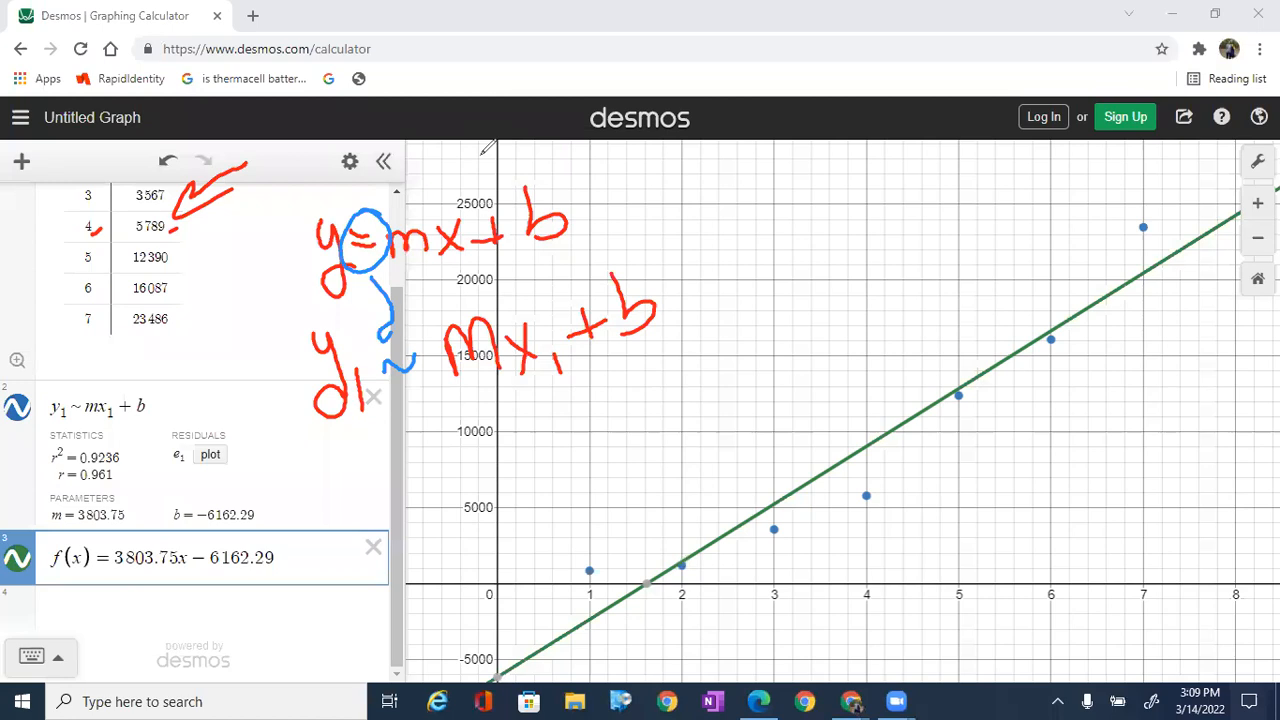
pyautogui.moveTo(115, 451)
pyautogui.mouseDown()
pyautogui.moveTo(116, 507)
pyautogui.moveTo(100, 441)
pyautogui.mouseUp()
pyautogui.moveTo(138, 484)
pyautogui.mouseDown()
pyautogui.moveTo(437, 511)
pyautogui.moveTo(490, 498)
pyautogui.mouseUp()
pyautogui.moveTo(526, 414); pyautogui.dragTo(530, 470)
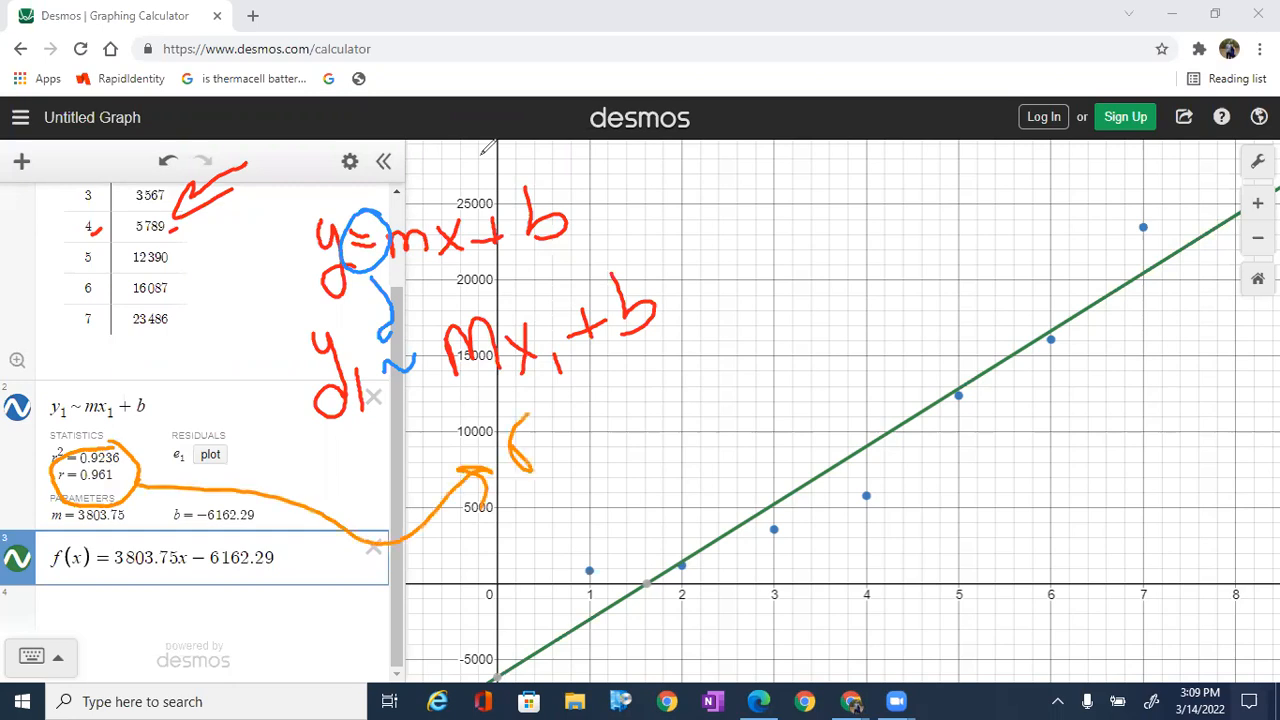
# Step: Handwrite "Correlation coefficient" in orange on two slanted lines beside the handwritten r
pyautogui.moveTo(632, 397)
pyautogui.mouseDown()
pyautogui.moveTo(636, 445)
pyautogui.moveTo(660, 412)
pyautogui.moveTo(712, 413)
pyautogui.mouseUp()
pyautogui.moveTo(718, 420); pyautogui.dragTo(734, 428)
pyautogui.moveTo(738, 350); pyautogui.dragTo(742, 412)
pyautogui.click(770, 382)
pyautogui.moveTo(788, 358); pyautogui.dragTo(794, 378)
pyautogui.moveTo(800, 320); pyautogui.dragTo(804, 370)
pyautogui.moveTo(786, 346)
pyautogui.mouseDown()
pyautogui.moveTo(814, 338)
pyautogui.moveTo(828, 356)
pyautogui.mouseUp()
pyautogui.click(831, 318)
pyautogui.moveTo(856, 327); pyautogui.dragTo(900, 314)
pyautogui.moveTo(732, 450); pyautogui.dragTo(734, 480)
pyautogui.moveTo(740, 455)
pyautogui.mouseDown()
pyautogui.moveTo(741, 468)
pyautogui.moveTo(748, 458)
pyautogui.mouseUp()
pyautogui.moveTo(770, 452); pyautogui.dragTo(780, 457)
pyautogui.moveTo(809, 396); pyautogui.dragTo(792, 446)
pyautogui.moveTo(785, 436); pyautogui.dragTo(810, 436)
pyautogui.moveTo(806, 428); pyautogui.dragTo(862, 414)
pyautogui.moveTo(878, 398); pyautogui.dragTo(874, 410)
pyautogui.moveTo(888, 384); pyautogui.dragTo(886, 396)
pyautogui.moveTo(898, 372); pyautogui.dragTo(912, 362)
pyautogui.moveTo(904, 366)
pyautogui.mouseDown()
pyautogui.moveTo(902, 390)
pyautogui.moveTo(962, 368)
pyautogui.mouseUp()
pyautogui.moveTo(974, 293); pyautogui.dragTo(986, 336)
pyautogui.moveTo(962, 330); pyautogui.dragTo(1000, 318)
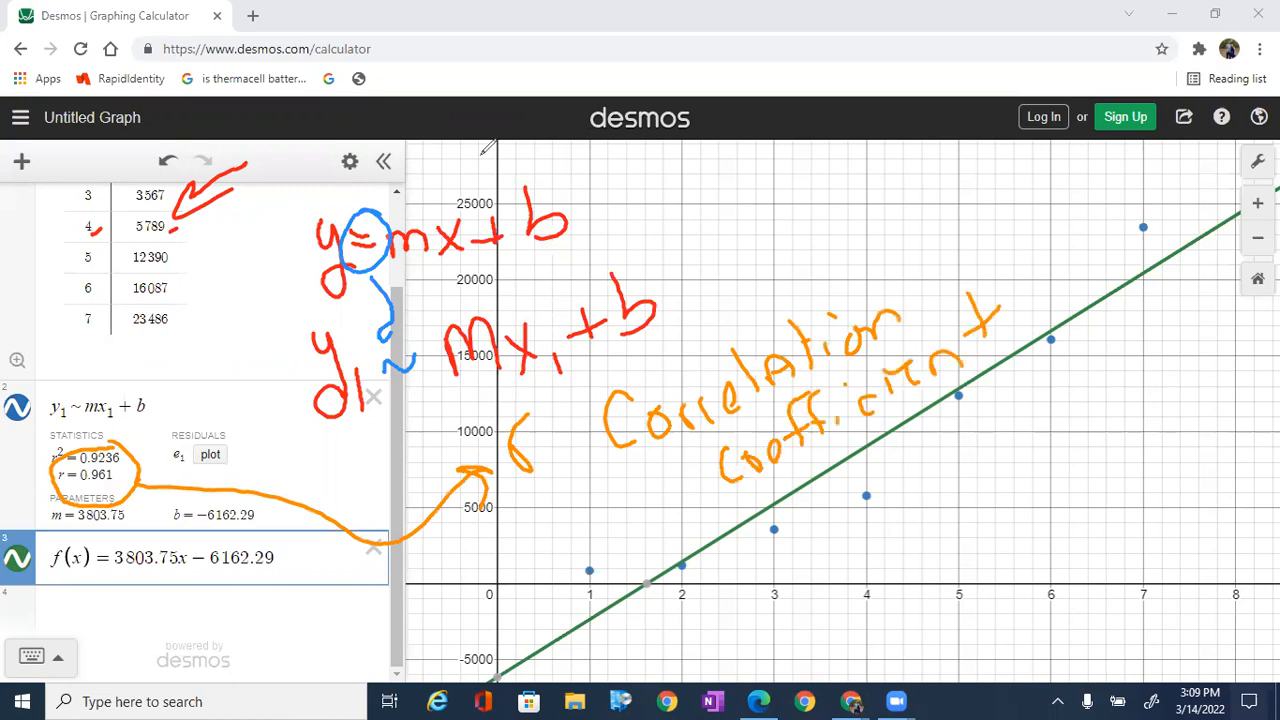
# Step: Handwrite the r value .961 in orange below the words "Correlation coefficient"
pyautogui.moveTo(766, 594); pyautogui.dragTo(775, 590)
pyautogui.moveTo(806, 548); pyautogui.dragTo(818, 580)
pyautogui.moveTo(845, 522); pyautogui.dragTo(828, 566)
pyautogui.moveTo(858, 500); pyautogui.dragTo(868, 548)
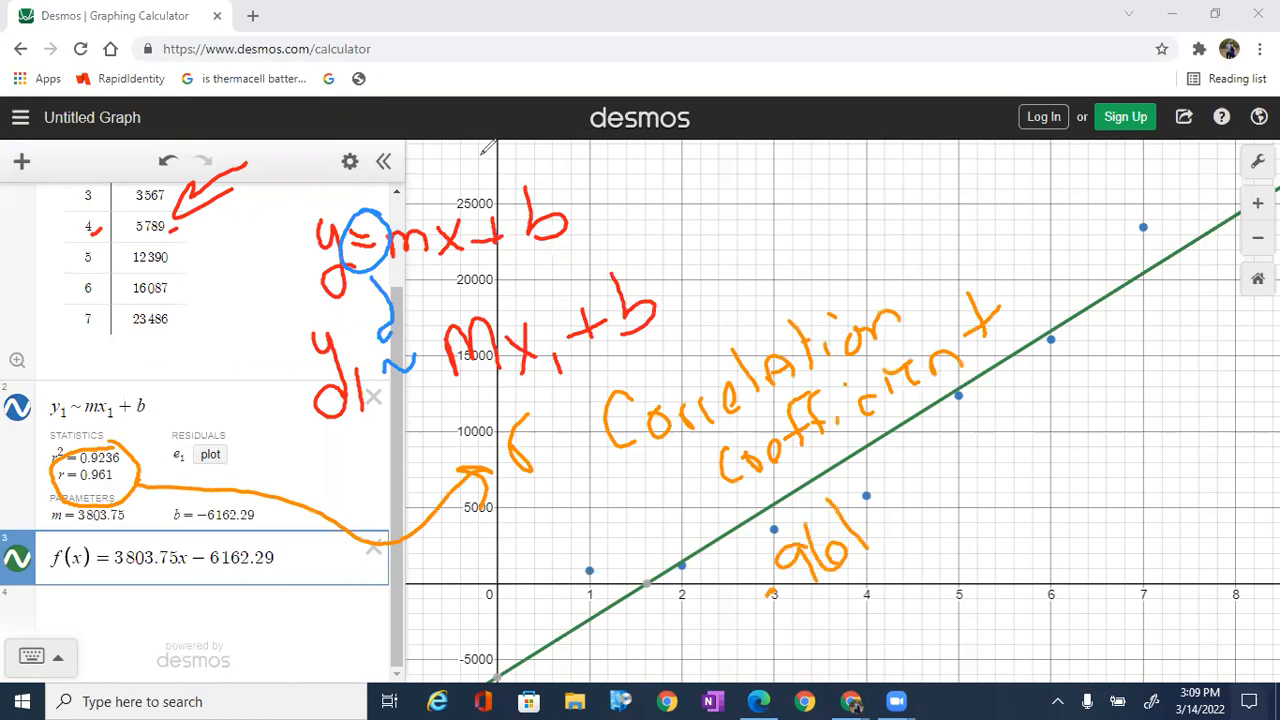
# Step: Handwrite the range -1 ≤ r ≤ 1 in orange below the .961 value
pyautogui.moveTo(841, 659); pyautogui.dragTo(861, 649)
pyautogui.moveTo(868, 616); pyautogui.dragTo(901, 666)
pyautogui.moveTo(926, 600); pyautogui.dragTo(926, 628)
pyautogui.moveTo(921, 642); pyautogui.dragTo(935, 634)
pyautogui.moveTo(958, 578); pyautogui.dragTo(950, 608)
pyautogui.moveTo(984, 548); pyautogui.dragTo(1002, 590)
pyautogui.moveTo(1021, 516); pyautogui.dragTo(1044, 558)
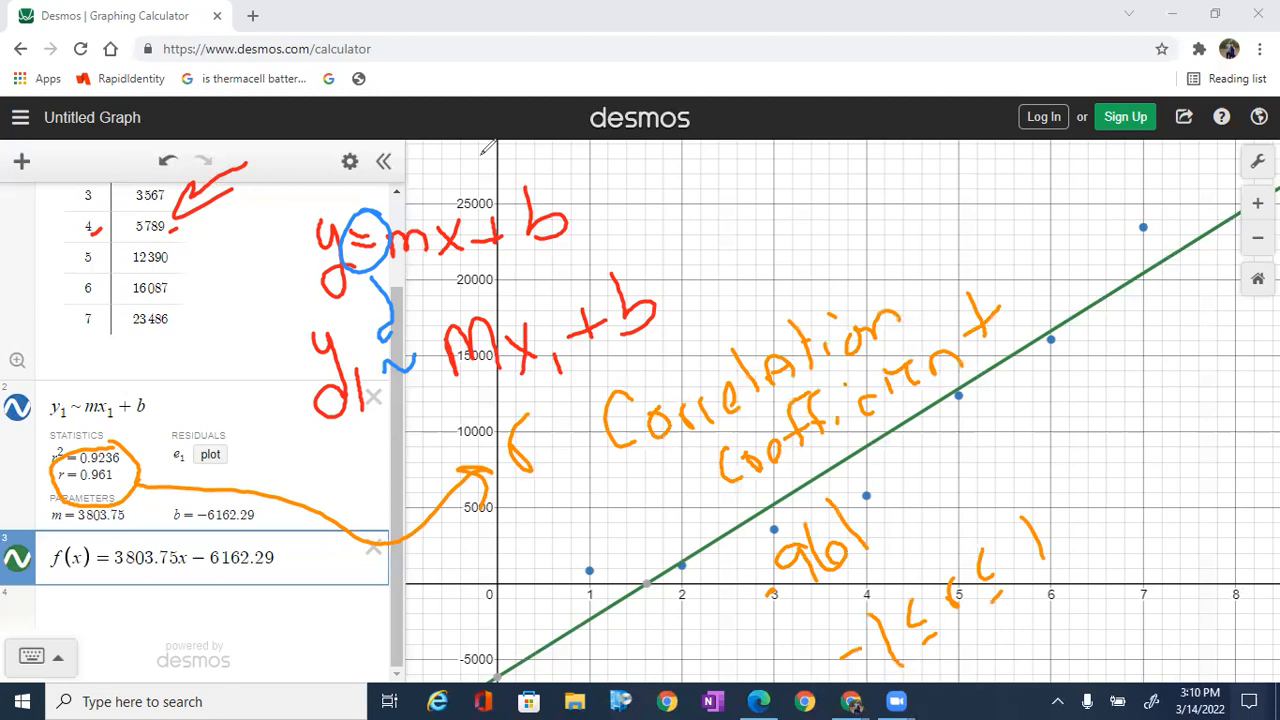
# Step: Handwrite "STRONG positive" in orange on a slant beside the .961 value
pyautogui.moveTo(899, 455)
pyautogui.mouseDown()
pyautogui.moveTo(916, 463)
pyautogui.moveTo(888, 506)
pyautogui.mouseUp()
pyautogui.moveTo(932, 462)
pyautogui.mouseDown()
pyautogui.moveTo(938, 478)
pyautogui.moveTo(940, 446)
pyautogui.mouseUp()
pyautogui.moveTo(950, 474); pyautogui.dragTo(980, 468)
pyautogui.moveTo(988, 424)
pyautogui.mouseDown()
pyautogui.moveTo(990, 456)
pyautogui.moveTo(1026, 446)
pyautogui.mouseUp()
pyautogui.moveTo(1062, 386); pyautogui.dragTo(1040, 440)
pyautogui.moveTo(1102, 342)
pyautogui.mouseDown()
pyautogui.moveTo(1104, 374)
pyautogui.moveTo(1118, 316)
pyautogui.mouseUp()
pyautogui.moveTo(1128, 334); pyautogui.dragTo(1136, 306)
pyautogui.moveTo(1148, 296)
pyautogui.mouseDown()
pyautogui.moveTo(1136, 330)
pyautogui.moveTo(1170, 266)
pyautogui.mouseUp()
pyautogui.moveTo(1180, 282); pyautogui.dragTo(1222, 248)
# Step: Handwrite "Relationship" below "STRONG positive" and touch up the letters G and t above it
pyautogui.moveTo(950, 528)
pyautogui.mouseDown()
pyautogui.moveTo(962, 498)
pyautogui.moveTo(990, 498)
pyautogui.mouseUp()
pyautogui.moveTo(1000, 462)
pyautogui.mouseDown()
pyautogui.moveTo(994, 484)
pyautogui.moveTo(1030, 492)
pyautogui.mouseUp()
pyautogui.moveTo(1052, 446)
pyautogui.mouseDown()
pyautogui.moveTo(1042, 482)
pyautogui.moveTo(1056, 461)
pyautogui.mouseUp()
pyautogui.moveTo(1084, 430); pyautogui.dragTo(1107, 416)
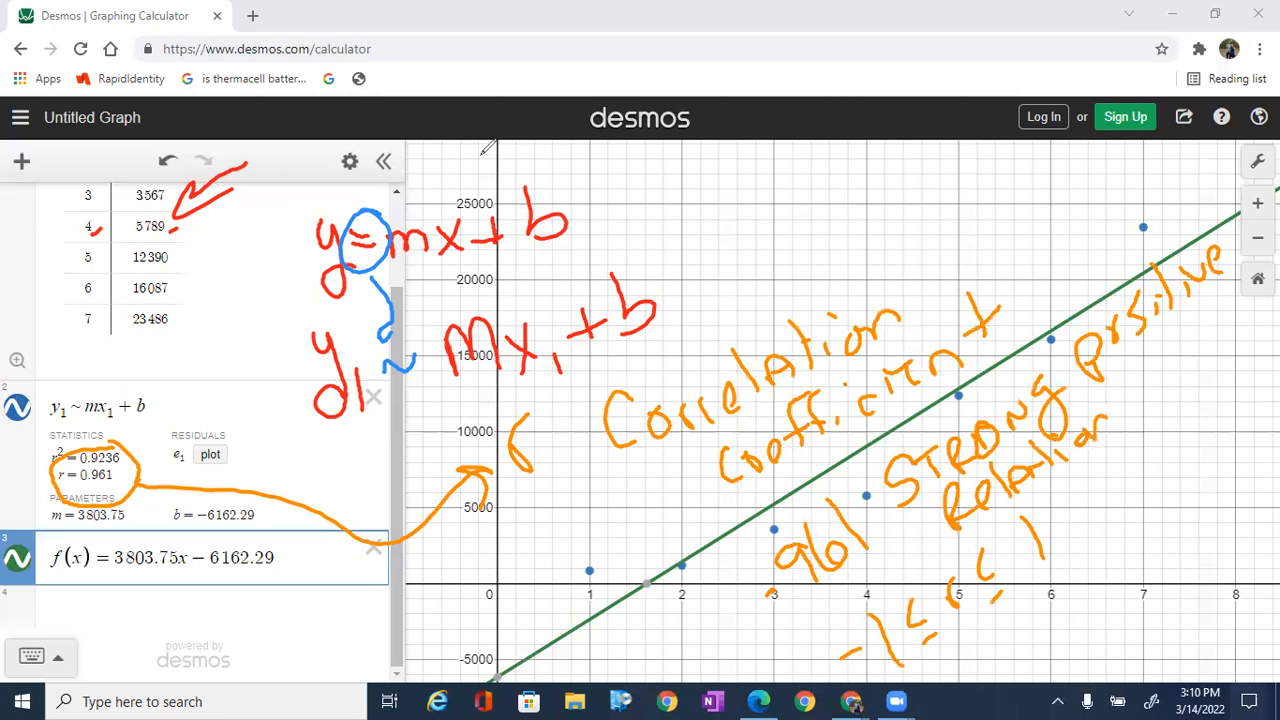
pyautogui.moveTo(1026, 453); pyautogui.dragTo(1040, 440)
pyautogui.moveTo(1138, 394); pyautogui.dragTo(1118, 422)
pyautogui.moveTo(1148, 370)
pyautogui.mouseDown()
pyautogui.moveTo(1144, 388)
pyautogui.moveTo(1168, 394)
pyautogui.mouseUp()
pyautogui.moveTo(1172, 345); pyautogui.dragTo(1192, 378)
pyautogui.moveTo(1140, 276); pyautogui.dragTo(1186, 250)
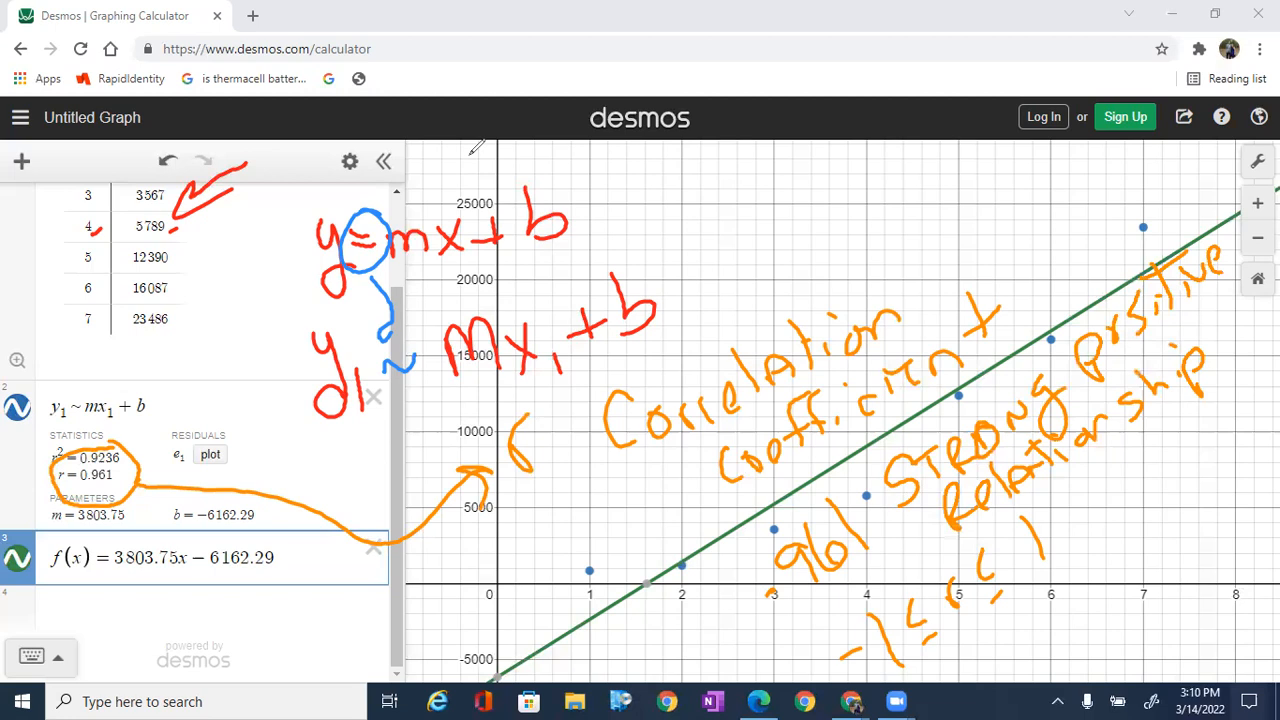
# Step: Handwrite the strong-correlation range .7 – 1 in orange below the word "Relationship"
pyautogui.click(1107, 508)
pyautogui.moveTo(1108, 470)
pyautogui.mouseDown()
pyautogui.moveTo(1133, 504)
pyautogui.moveTo(1173, 456)
pyautogui.mouseUp()
pyautogui.moveTo(1197, 413); pyautogui.dragTo(1181, 463)
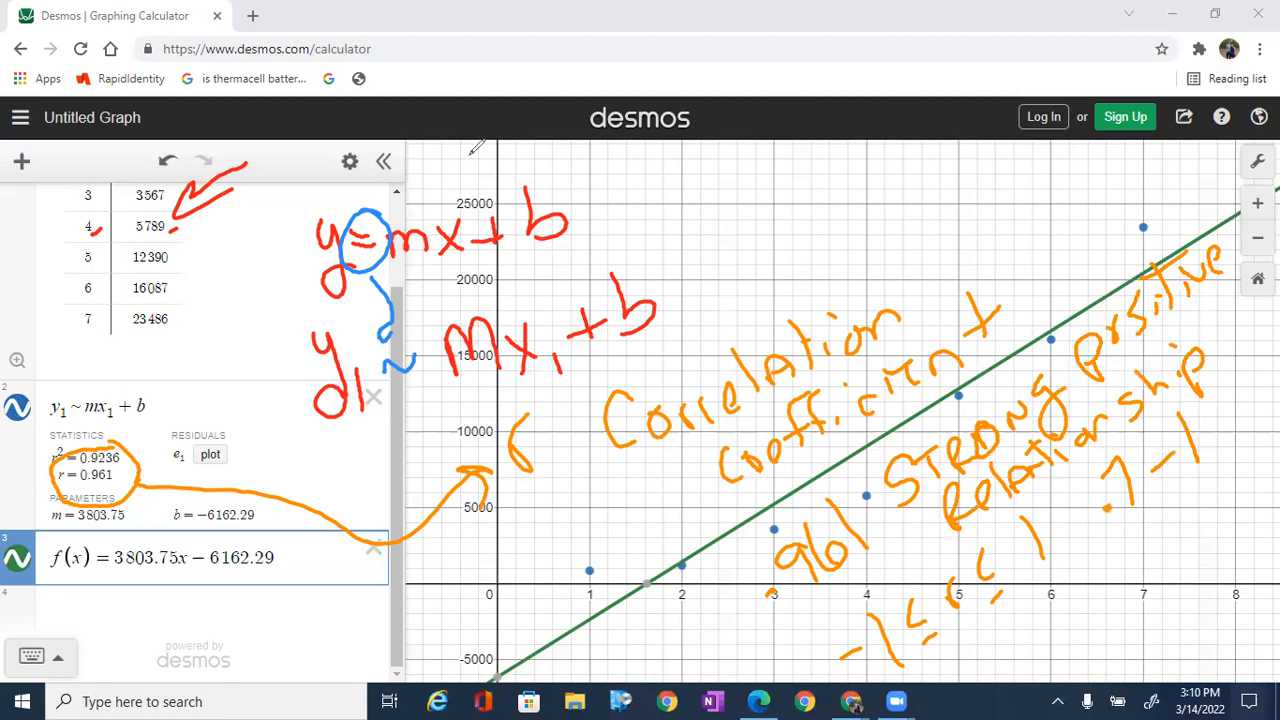
# Step: Handwrite "0 is weak Relationship" in orange below the .7 – 1 range
pyautogui.moveTo(1062, 619); pyautogui.dragTo(1099, 623)
pyautogui.moveTo(1130, 578); pyautogui.dragTo(1112, 604)
pyautogui.moveTo(1140, 560); pyautogui.dragTo(1196, 546)
pyautogui.moveTo(1214, 488); pyautogui.dragTo(1202, 530)
pyautogui.moveTo(1230, 486); pyautogui.dragTo(1235, 514)
pyautogui.moveTo(1118, 645); pyautogui.dragTo(1132, 662)
pyautogui.moveTo(1118, 616); pyautogui.dragTo(1146, 654)
pyautogui.moveTo(1152, 632)
pyautogui.mouseDown()
pyautogui.moveTo(1166, 640)
pyautogui.moveTo(1222, 568)
pyautogui.mouseUp()
pyautogui.moveTo(1217, 554); pyautogui.dragTo(1272, 490)
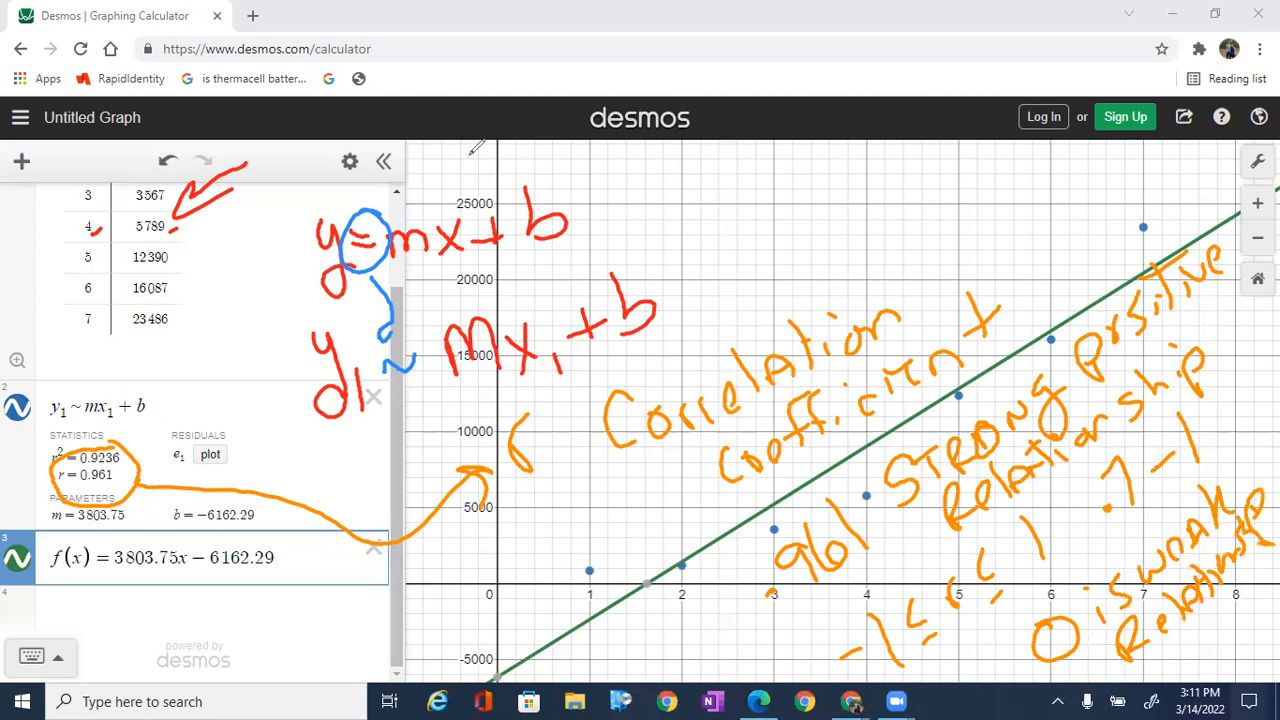